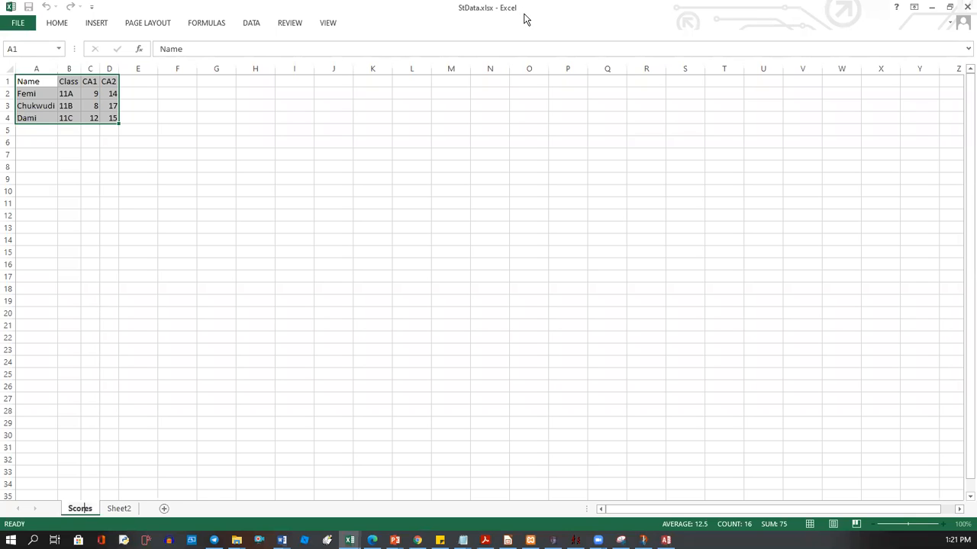
Finish naming the first worksheet Scores and return to the cell grid
{"action": "left_click", "coordinate": [524, 18]}
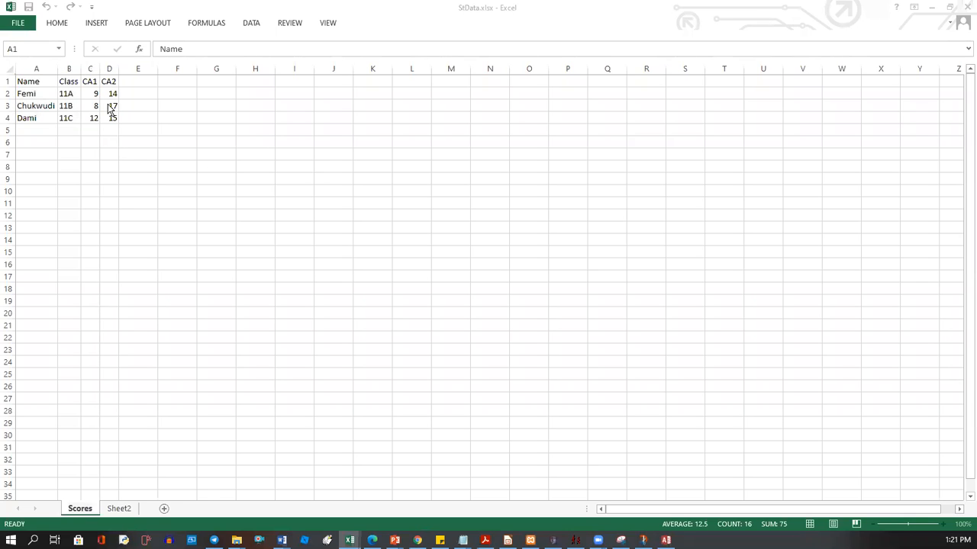
{"action": "left_click", "coordinate": [85, 152]}
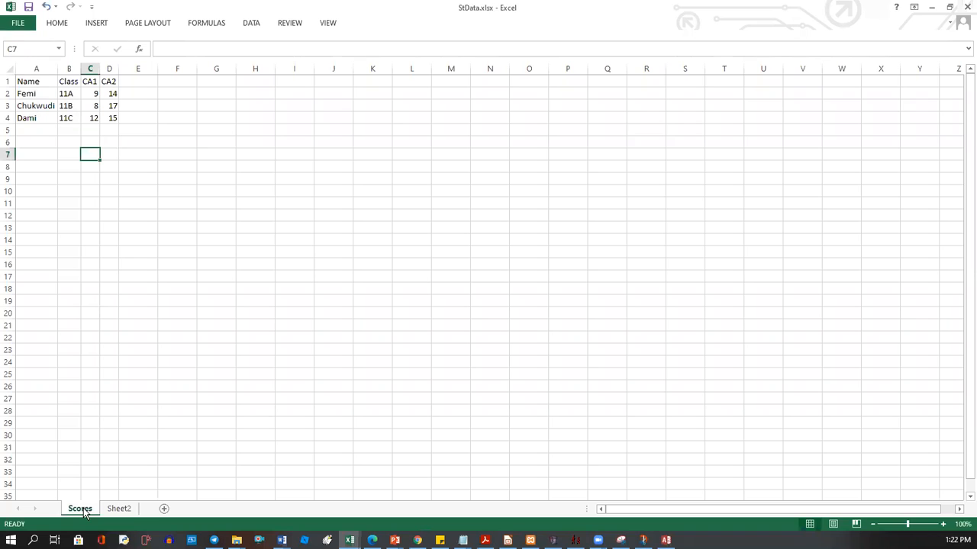
{"action": "right_click", "coordinate": [84, 513]}
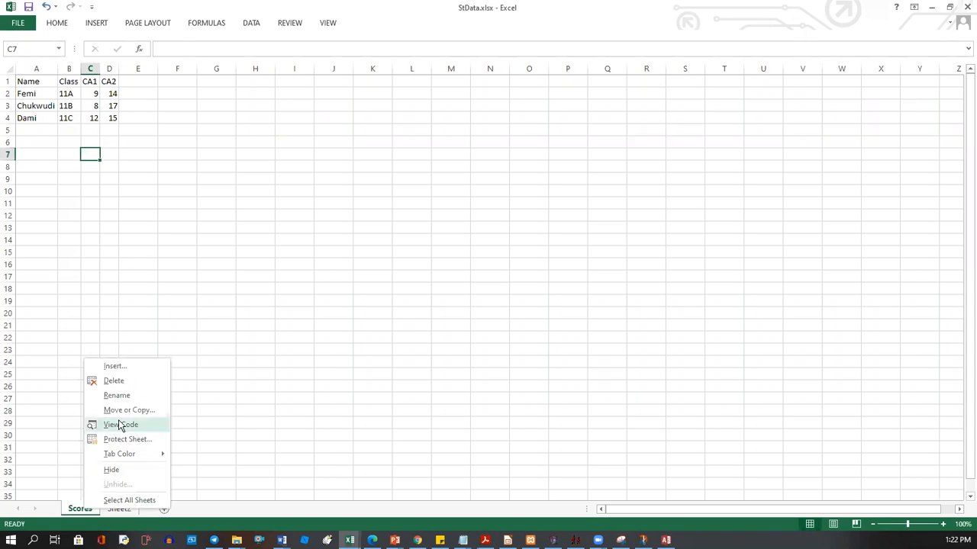
{"action": "key", "text": "Escape"}
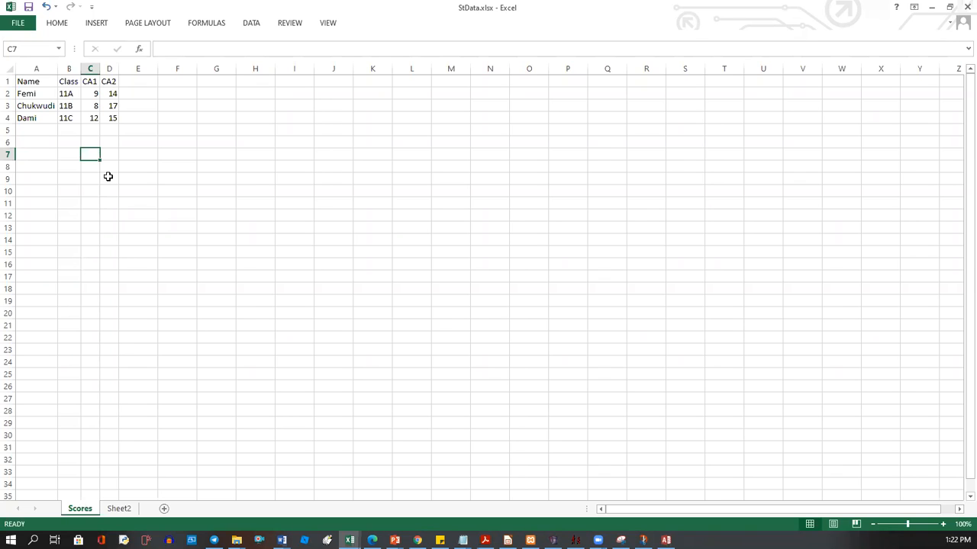
{"action": "left_click", "coordinate": [135, 168]}
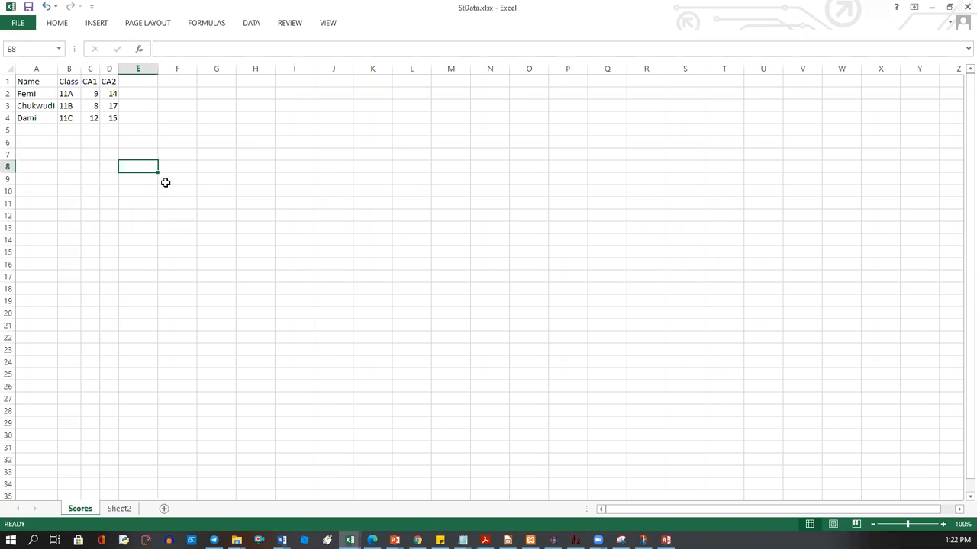
Save the StData.xlsx workbook and minimize its window
{"action": "left_click", "coordinate": [27, 24]}
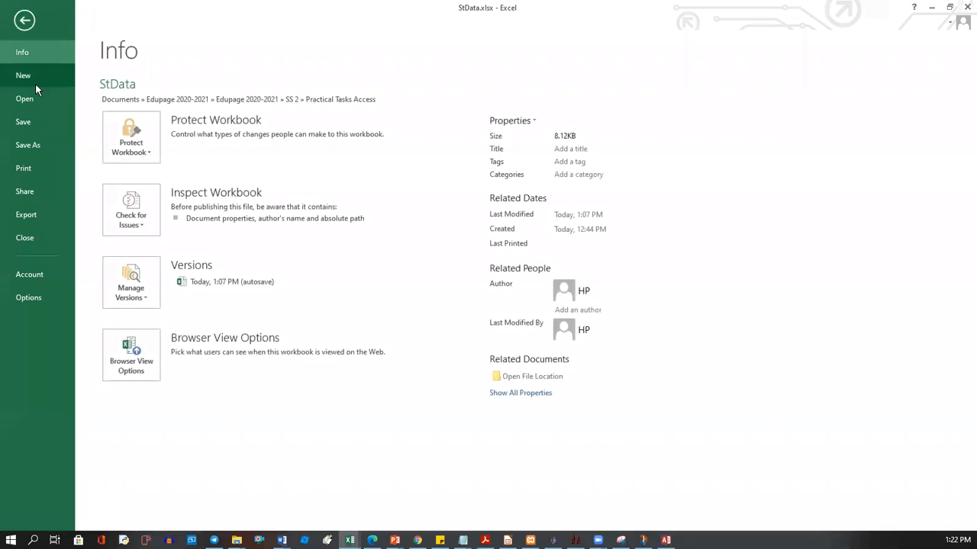
{"action": "left_click", "coordinate": [35, 127]}
{"action": "left_click", "coordinate": [129, 191]}
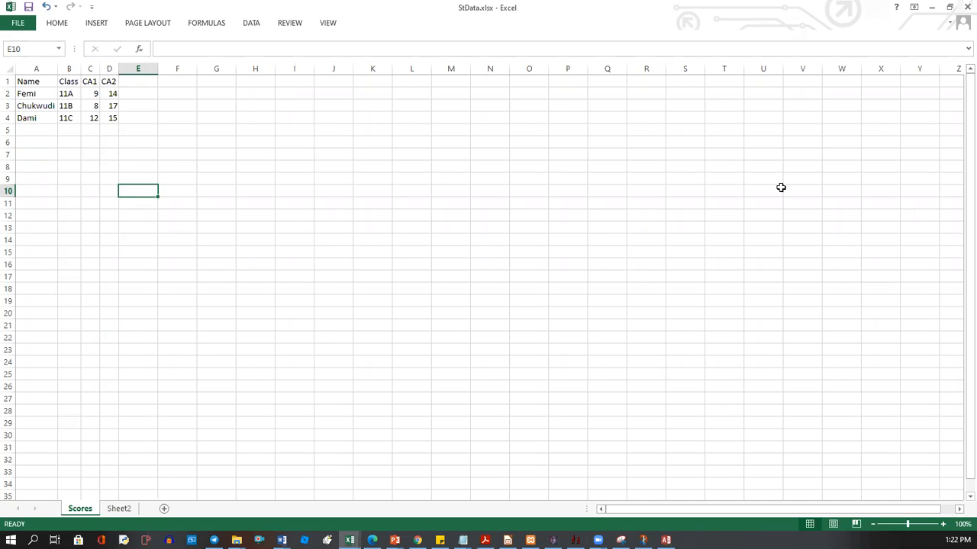
{"action": "left_click", "coordinate": [933, 10]}
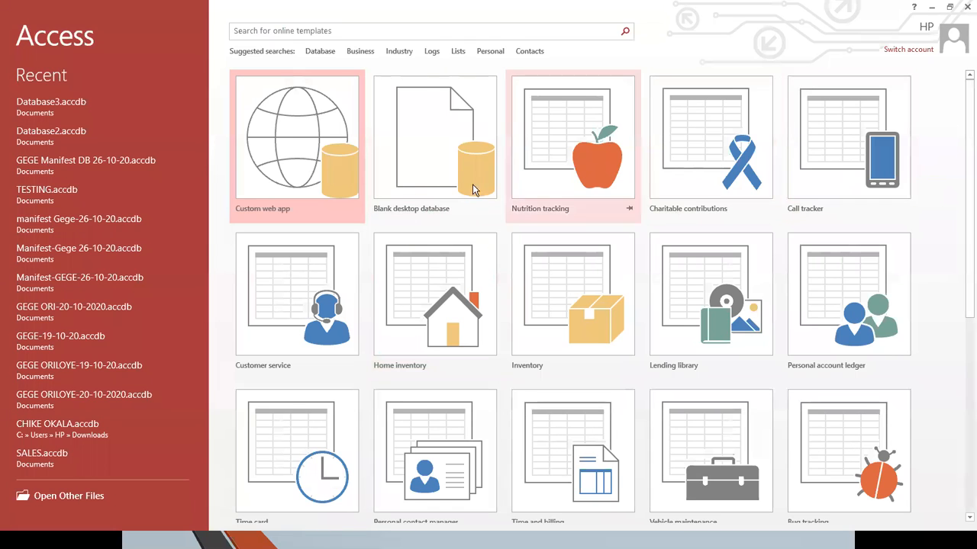
In Access, start a blank desktop database and replace its default file name with sTDATABASE
{"action": "left_click", "coordinate": [425, 138]}
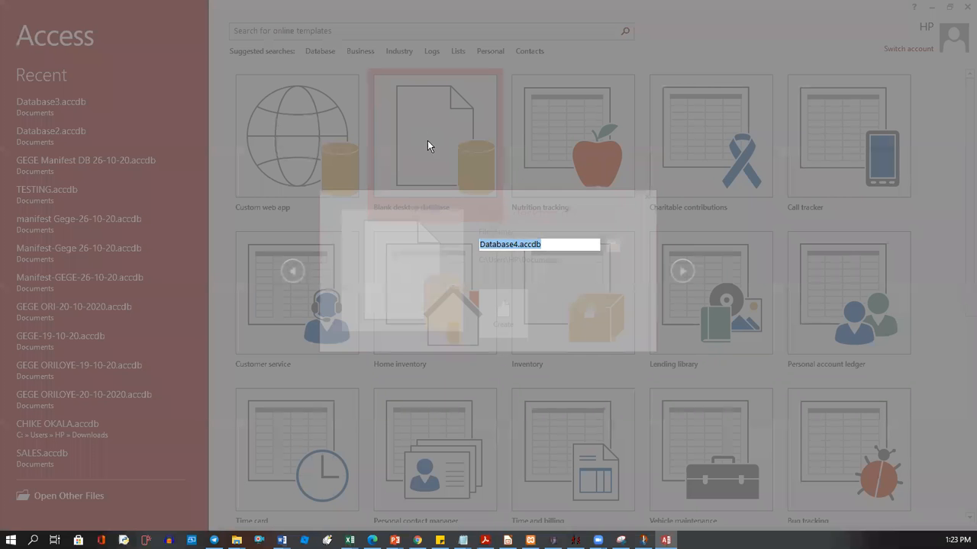
{"action": "left_click", "coordinate": [518, 244]}
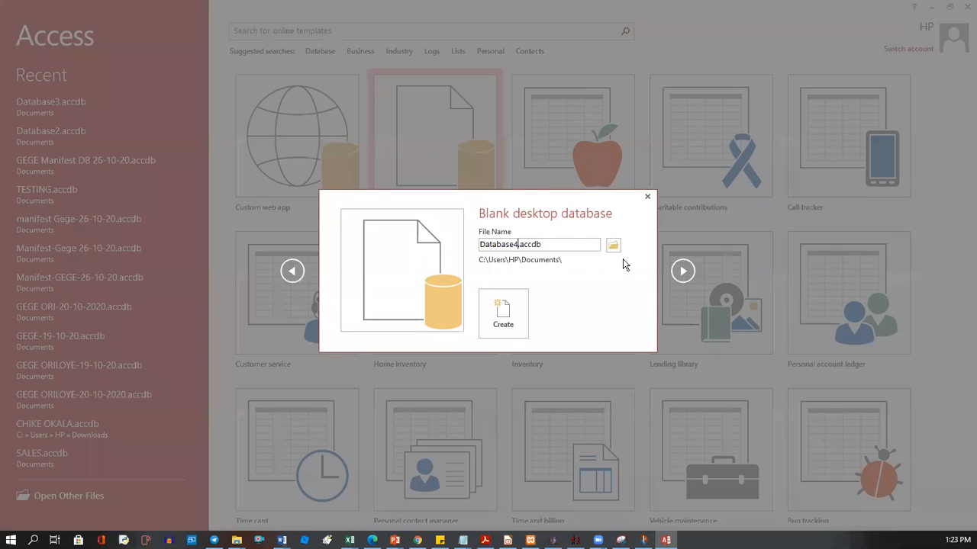
{"action": "key", "text": "BackSpace"}
{"action": "key", "text": "BackSpace"}
{"action": "key", "text": "BackSpace"}
{"action": "key", "text": "BackSpace"}
{"action": "key", "text": "BackSpace"}
{"action": "key", "text": "BackSpace"}
{"action": "key", "text": "BackSpace"}
{"action": "key", "text": "BackSpace"}
{"action": "key", "text": "BackSpace"}
{"action": "double_click", "coordinate": [482, 243]}
{"action": "left_click", "coordinate": [482, 243]}
{"action": "type", "text": "sTdATABASE"}
{"action": "key", "text": "Left"}
{"action": "key", "text": "Left"}
{"action": "key", "text": "Left"}
{"action": "key", "text": "Left"}
{"action": "key", "text": "Left"}
{"action": "key", "text": "Left"}
{"action": "key", "text": "Left"}
{"action": "key", "text": "BackSpace"}
{"action": "key", "text": "BackSpace"}
{"action": "type", "text": "TD"}
{"action": "left_click", "coordinate": [484, 244]}
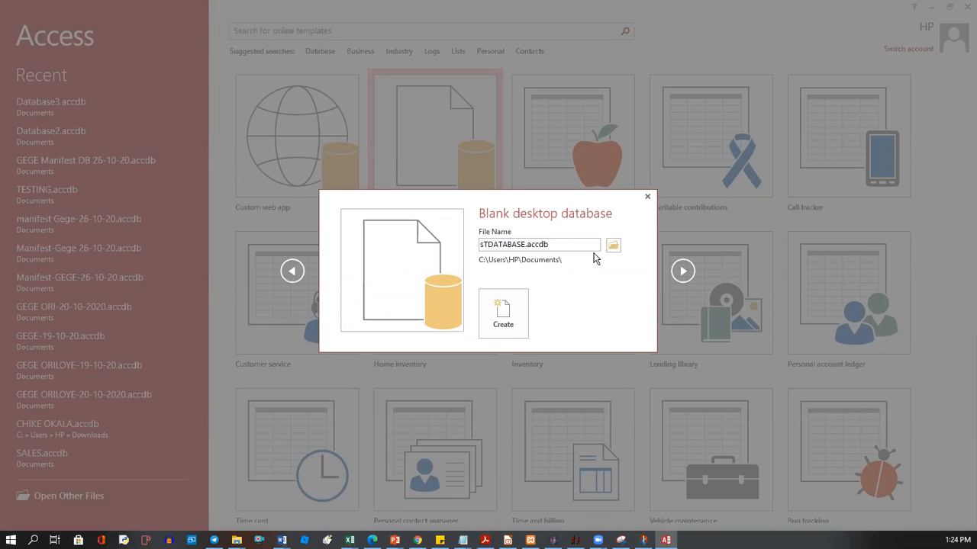
Complete the file name as STDATABASE followed by the owner's name and SS2B, and create the database
{"action": "left_click", "coordinate": [525, 243]}
{"action": "type", "text": "GEGE"}
{"action": "type", "text": "SS"}
{"action": "type", "text": "2B"}
{"action": "key", "text": "Home"}
{"action": "type", "text": "S"}
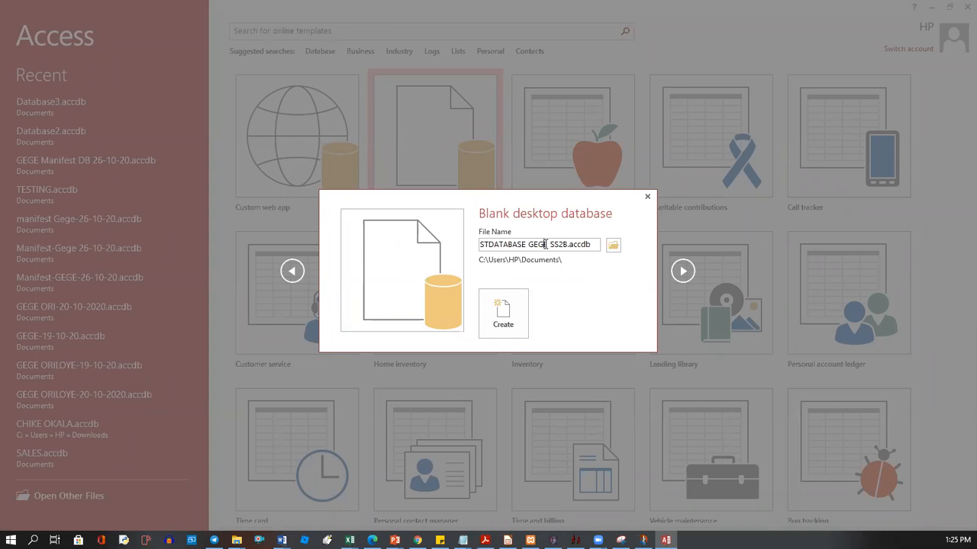
{"action": "left_click", "coordinate": [511, 309]}
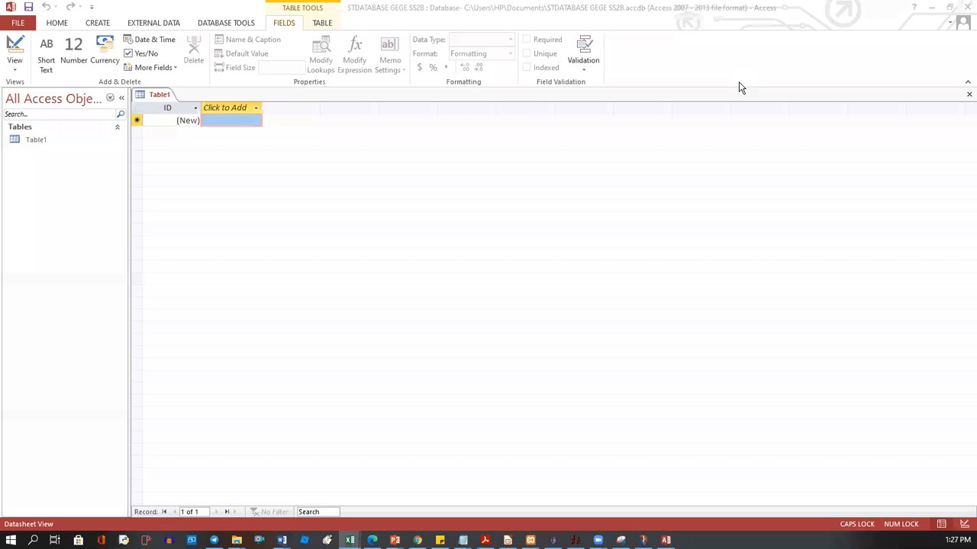
Close the empty Table1 without saving it
{"action": "left_click", "coordinate": [264, 148]}
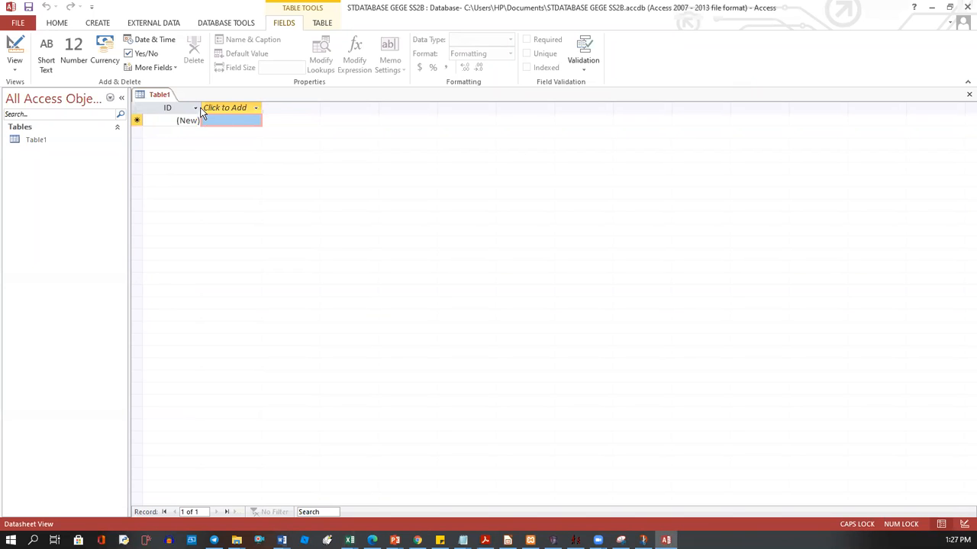
{"action": "left_click", "coordinate": [158, 95]}
{"action": "right_click", "coordinate": [159, 97]}
{"action": "right_click", "coordinate": [153, 95]}
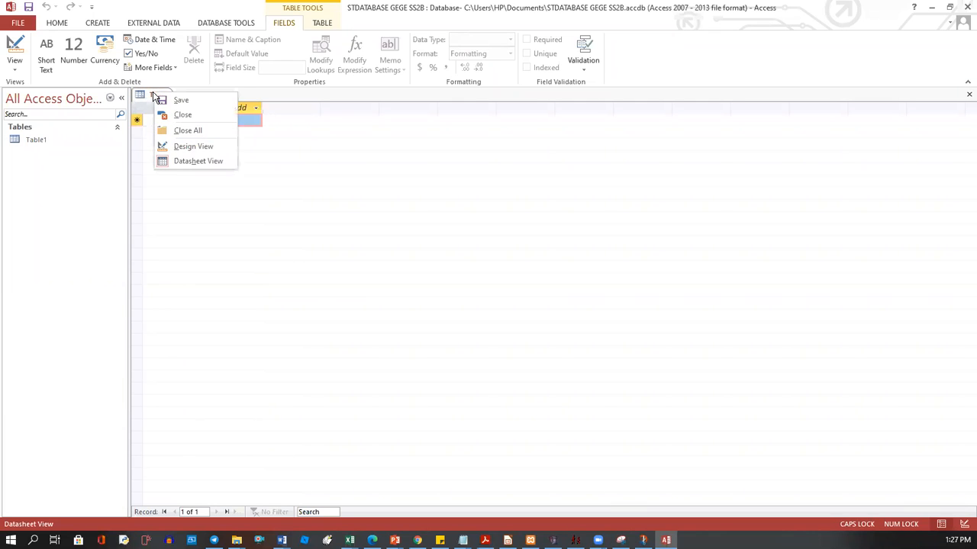
{"action": "left_click", "coordinate": [183, 116]}
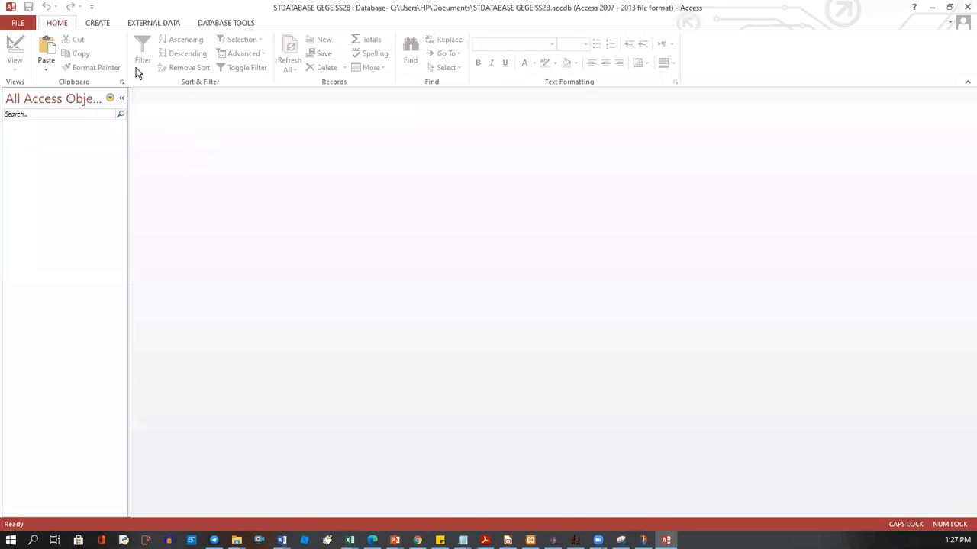
{"action": "left_click", "coordinate": [151, 25]}
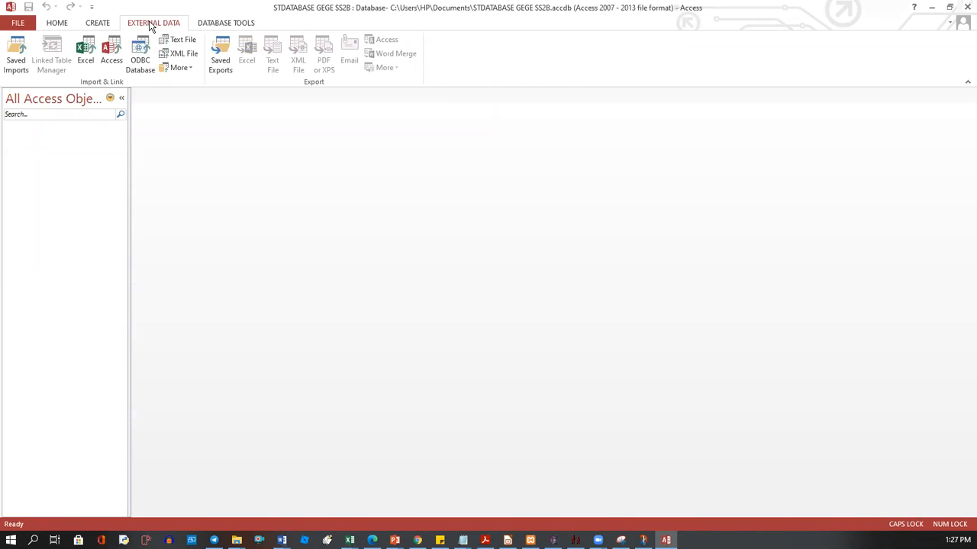
{"action": "left_click", "coordinate": [88, 48]}
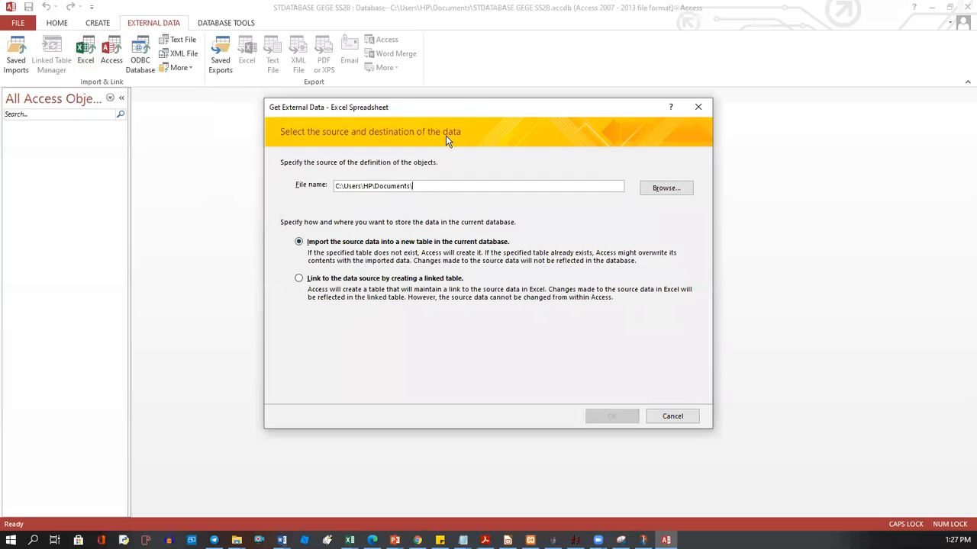
{"action": "left_click_drag", "start_coordinate": [468, 115], "coordinate": [299, 91]}
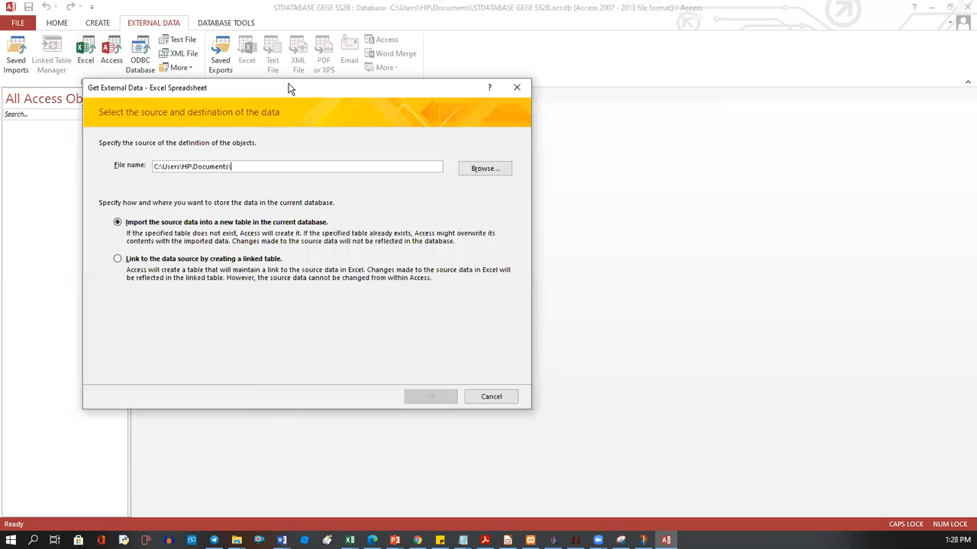
{"action": "left_click_drag", "start_coordinate": [289, 89], "coordinate": [261, 67]}
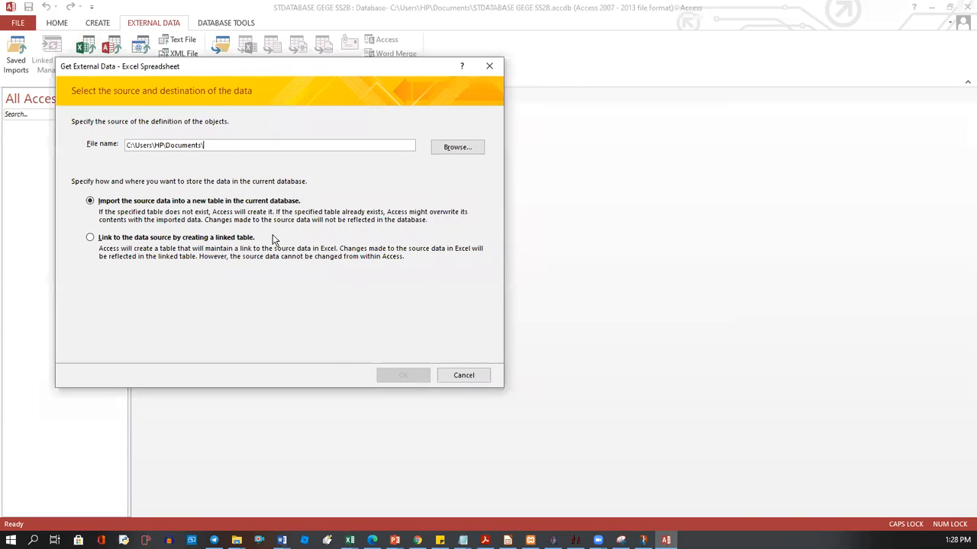
{"action": "left_click", "coordinate": [447, 151]}
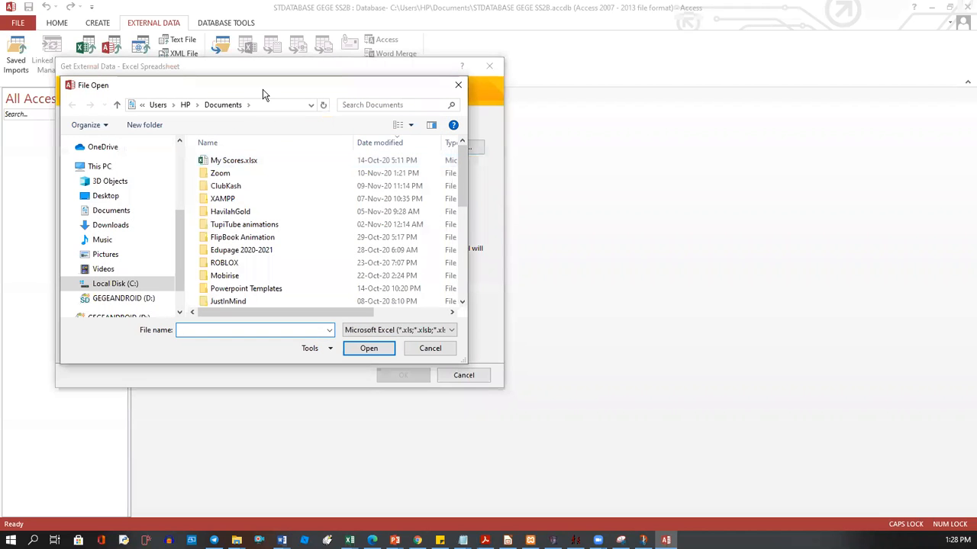
{"action": "left_click_drag", "start_coordinate": [266, 94], "coordinate": [287, 94]}
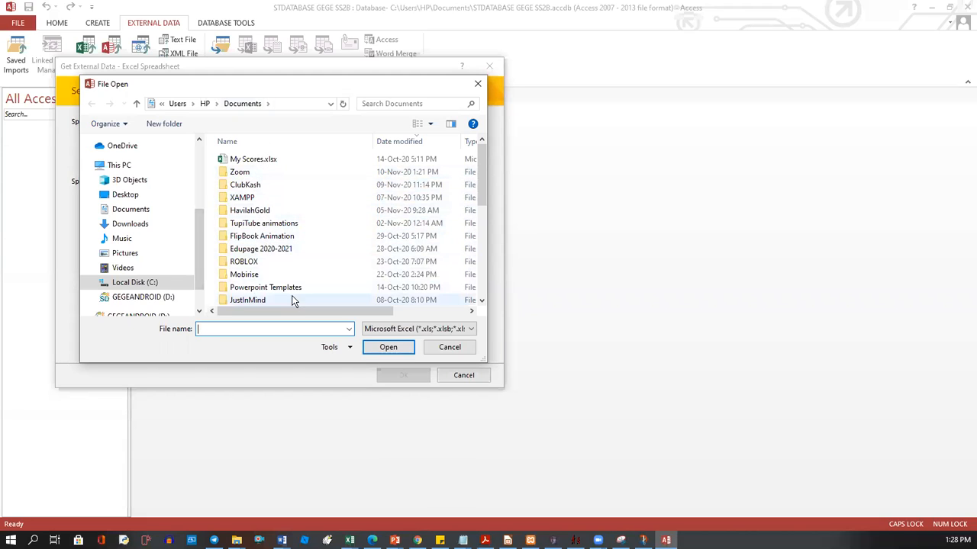
{"action": "left_click", "coordinate": [450, 348]}
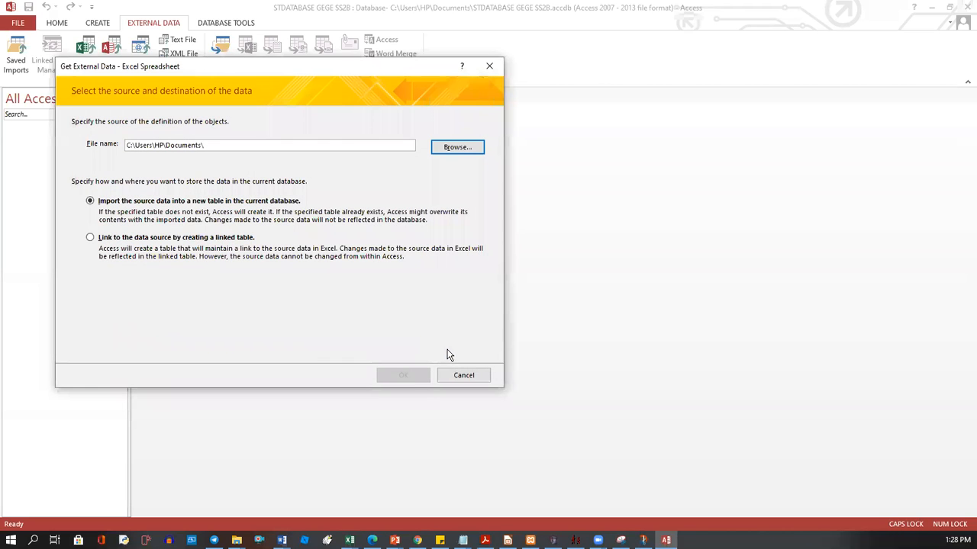
{"action": "left_click", "coordinate": [464, 375]}
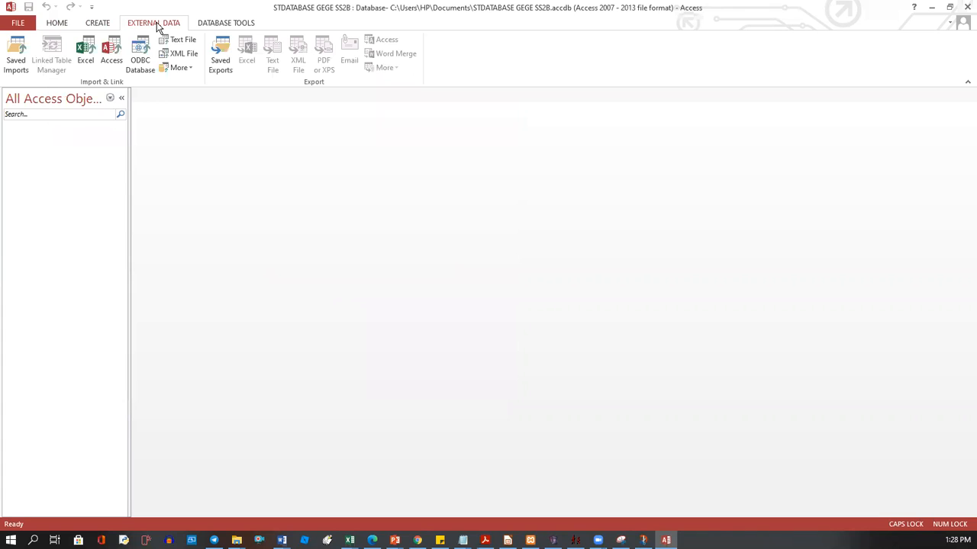
Start an Excel import and choose StData.xlsx from Documents\Edupage 2020-2021\Edupage 2020-2021\SS 2\Practical Tasks Access as the source file
{"action": "left_click", "coordinate": [84, 54]}
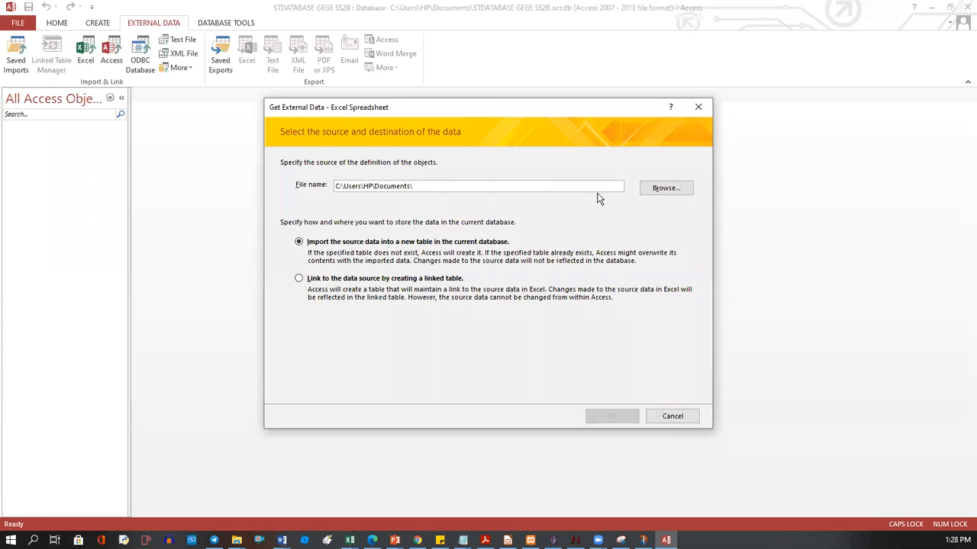
{"action": "left_click", "coordinate": [664, 188]}
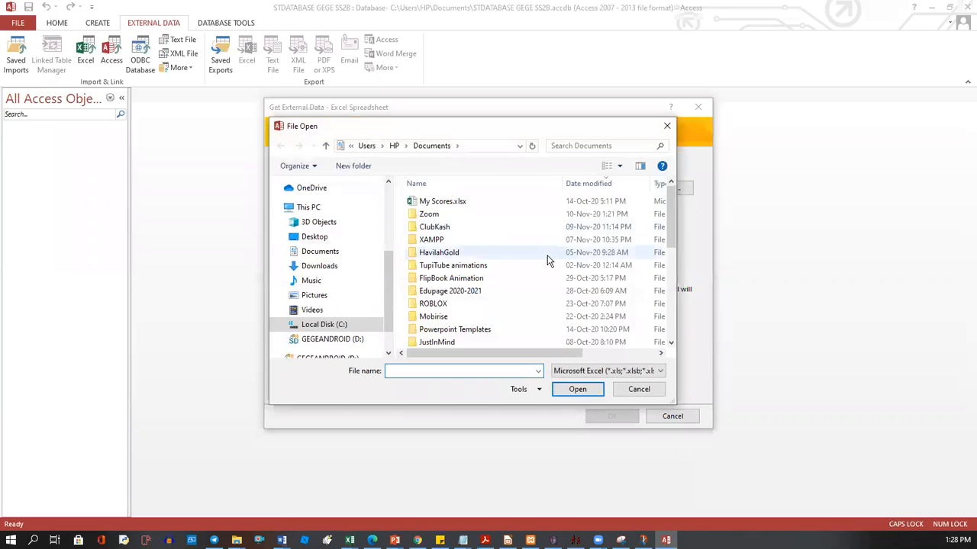
{"action": "left_click_drag", "start_coordinate": [673, 230], "coordinate": [673, 236]}
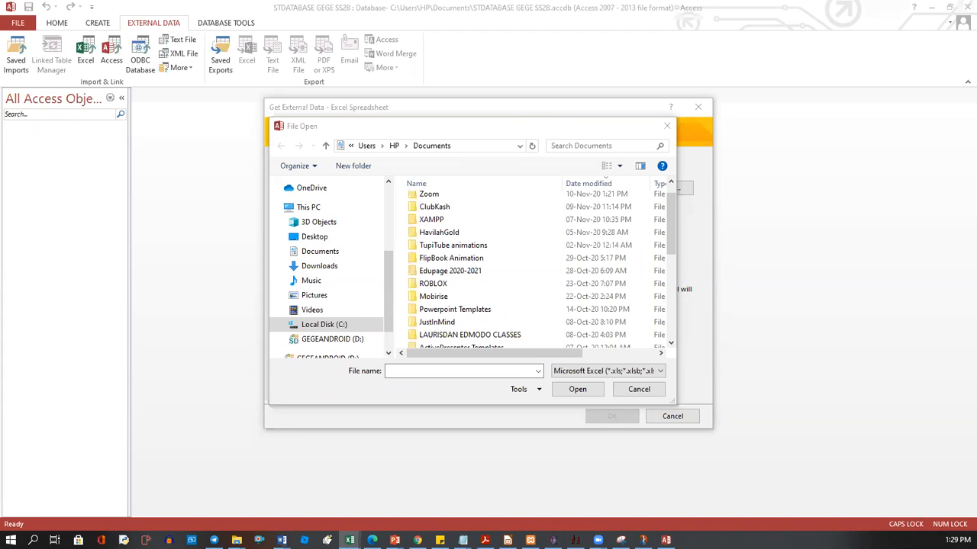
{"action": "left_click", "coordinate": [503, 133]}
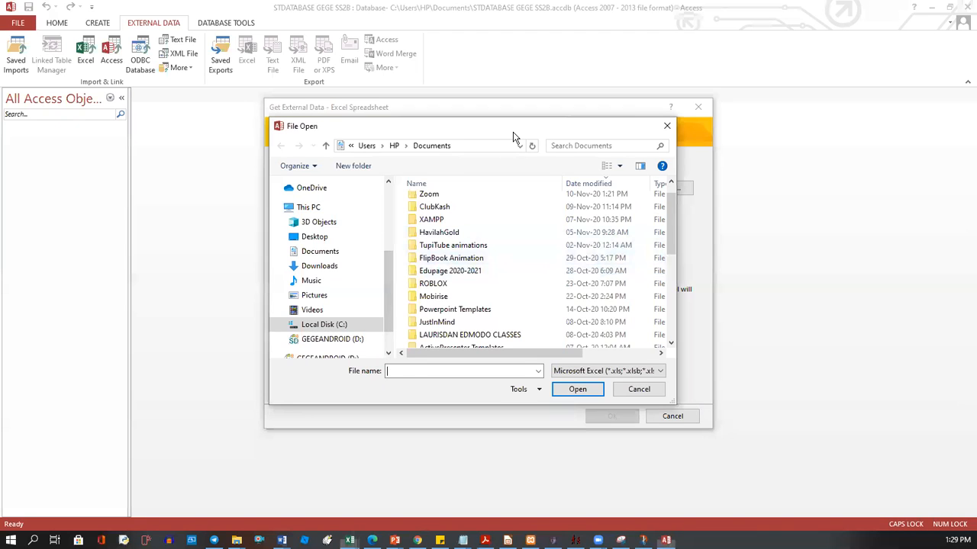
{"action": "left_click_drag", "start_coordinate": [513, 137], "coordinate": [541, 132]}
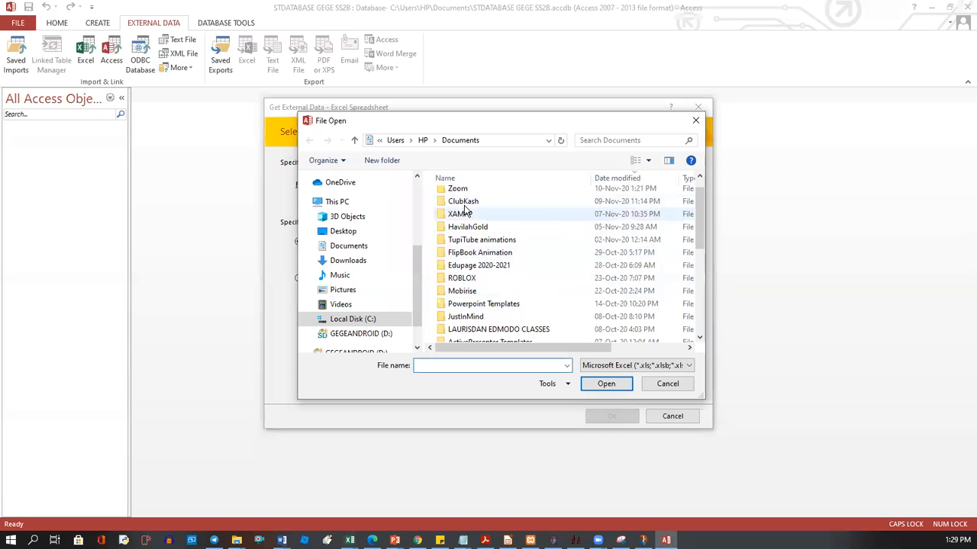
{"action": "double_click", "coordinate": [467, 266]}
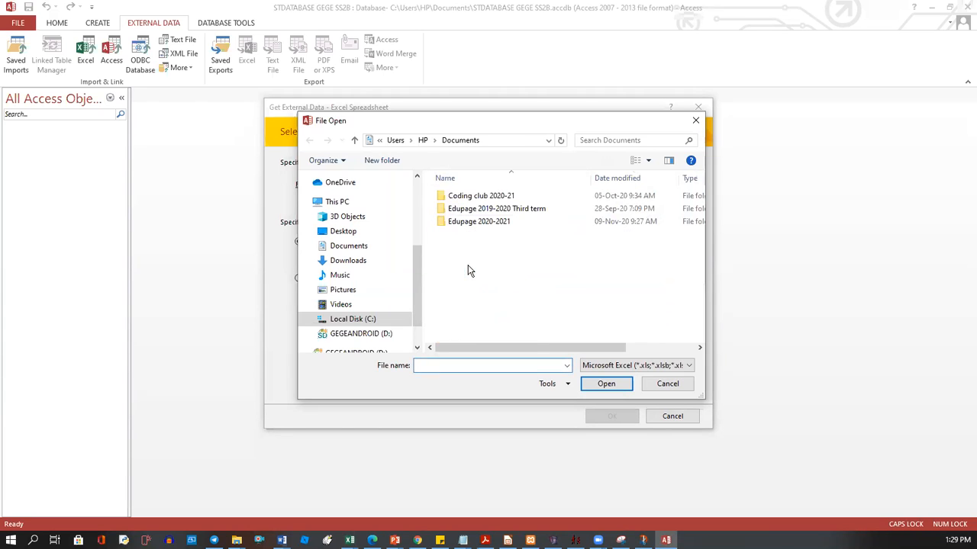
{"action": "double_click", "coordinate": [473, 222]}
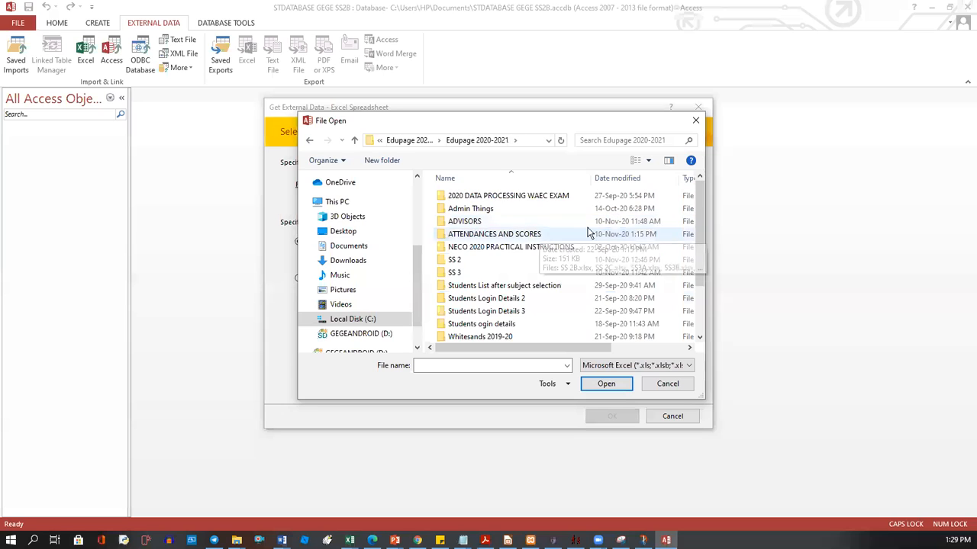
{"action": "double_click", "coordinate": [467, 262]}
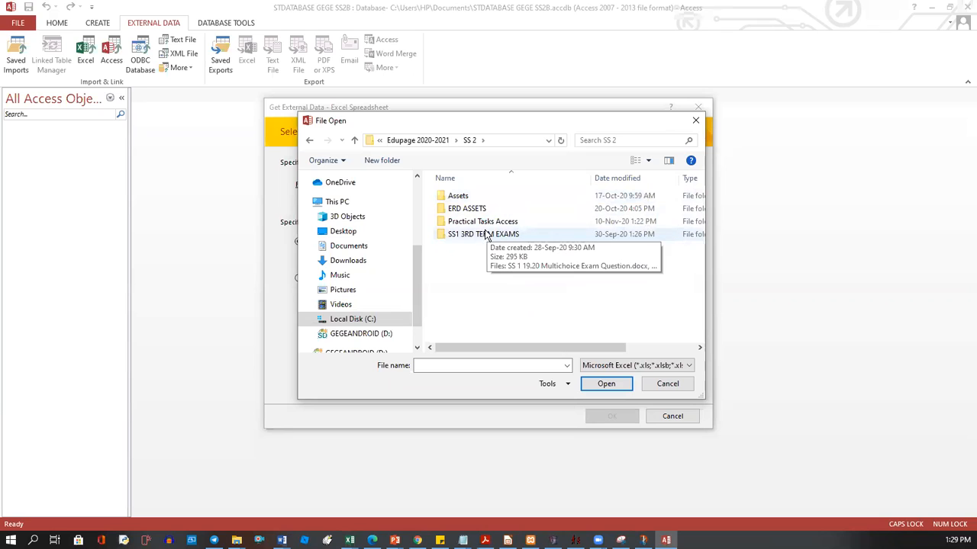
{"action": "double_click", "coordinate": [468, 224]}
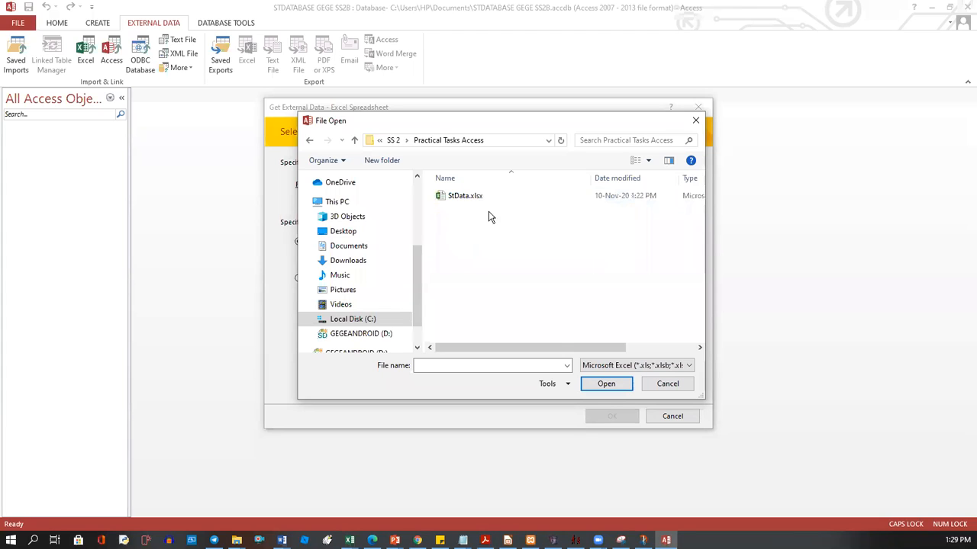
{"action": "left_click", "coordinate": [451, 198]}
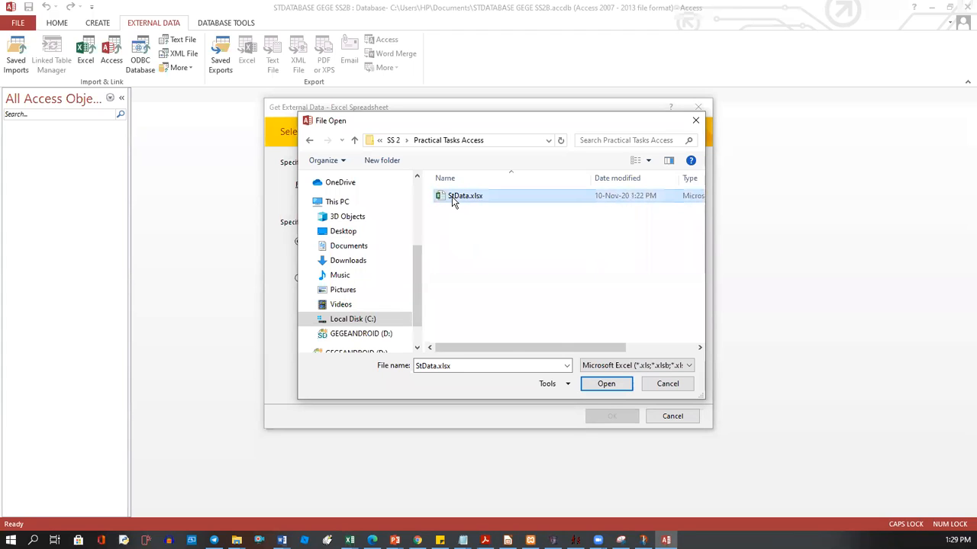
{"action": "left_click", "coordinate": [605, 384]}
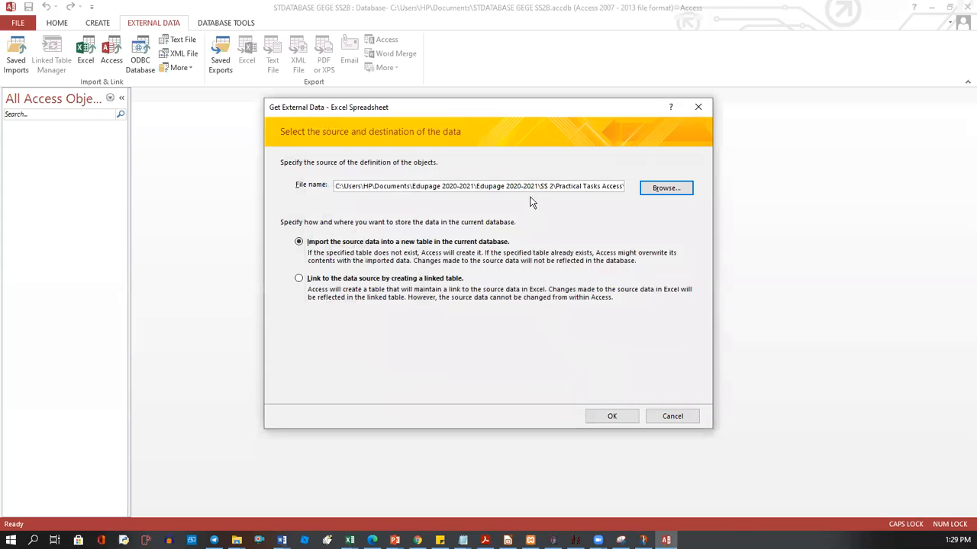
Import the source data into a new table in the current database, choosing the Scores worksheet
{"action": "left_click_drag", "start_coordinate": [541, 109], "coordinate": [469, 111]}
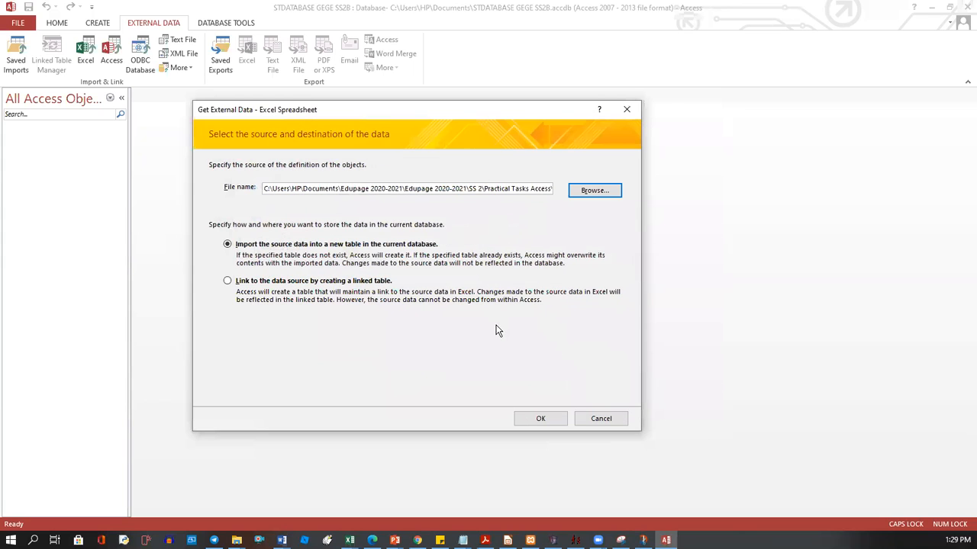
{"action": "left_click", "coordinate": [546, 421]}
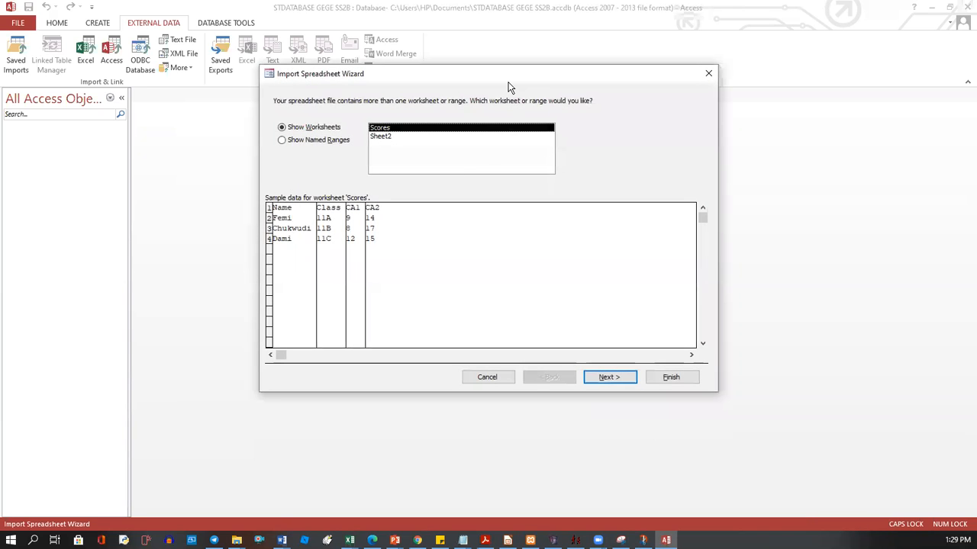
{"action": "left_click_drag", "start_coordinate": [509, 87], "coordinate": [316, 120]}
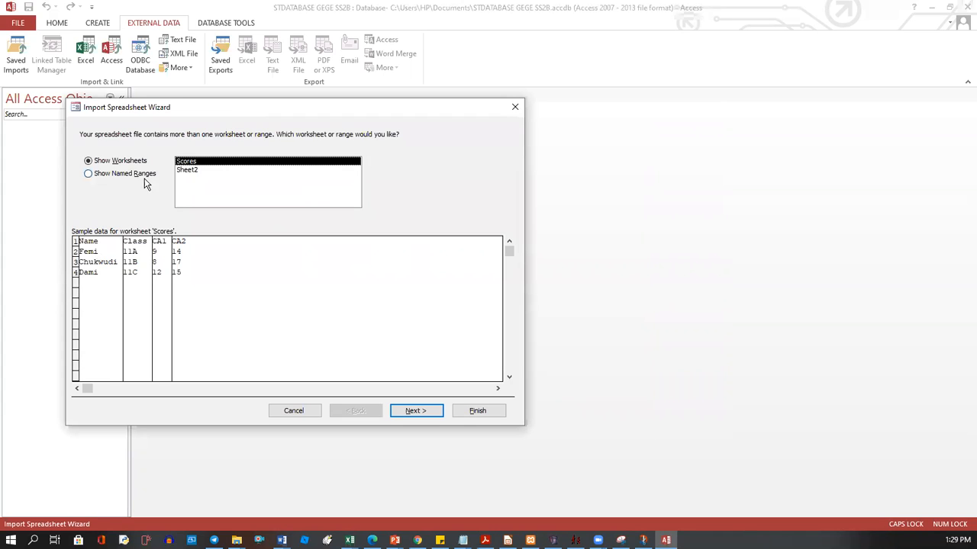
{"action": "left_click", "coordinate": [89, 161]}
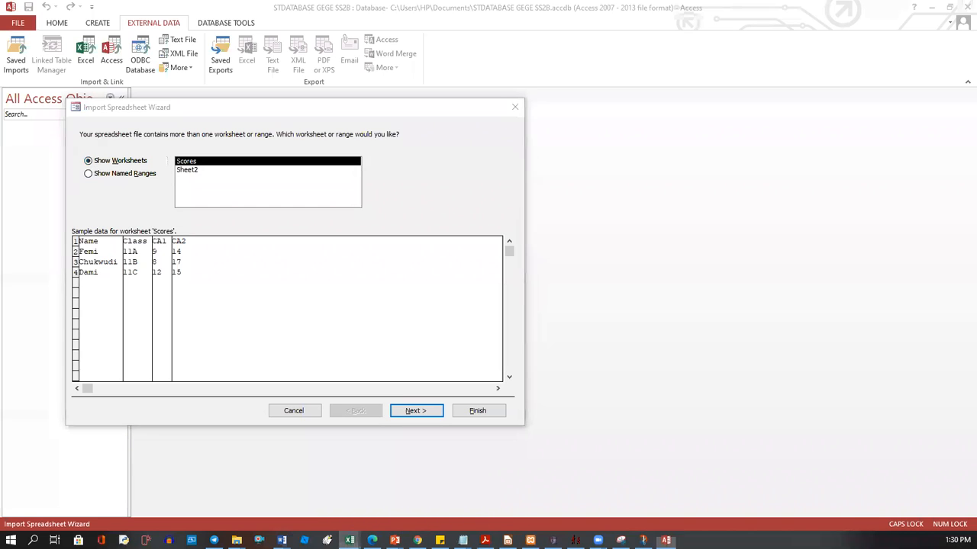
Check the worksheets of the StData.xlsx workbook in Excel and return to the Access import wizard
{"action": "mouse_move", "coordinate": [350, 540]}
{"action": "left_click", "coordinate": [419, 497]}
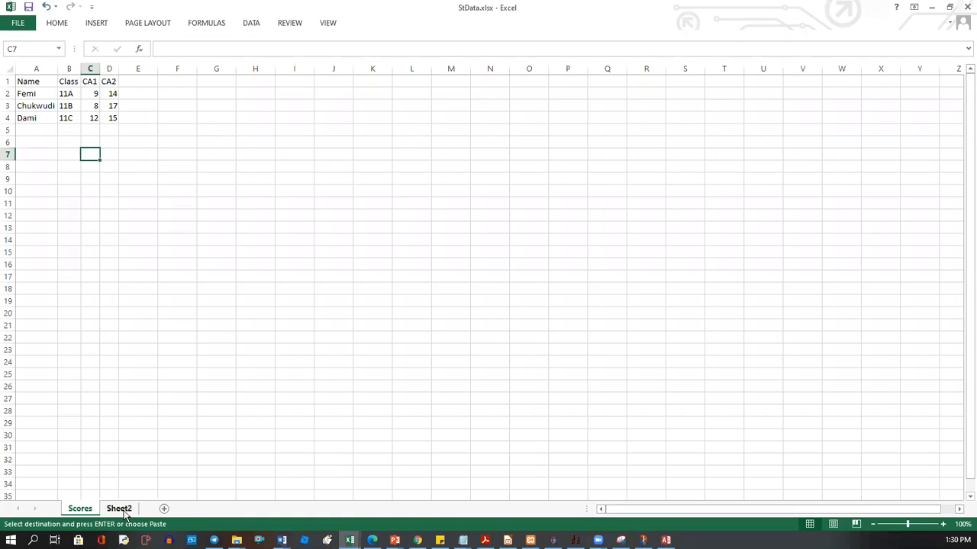
{"action": "left_click", "coordinate": [931, 7]}
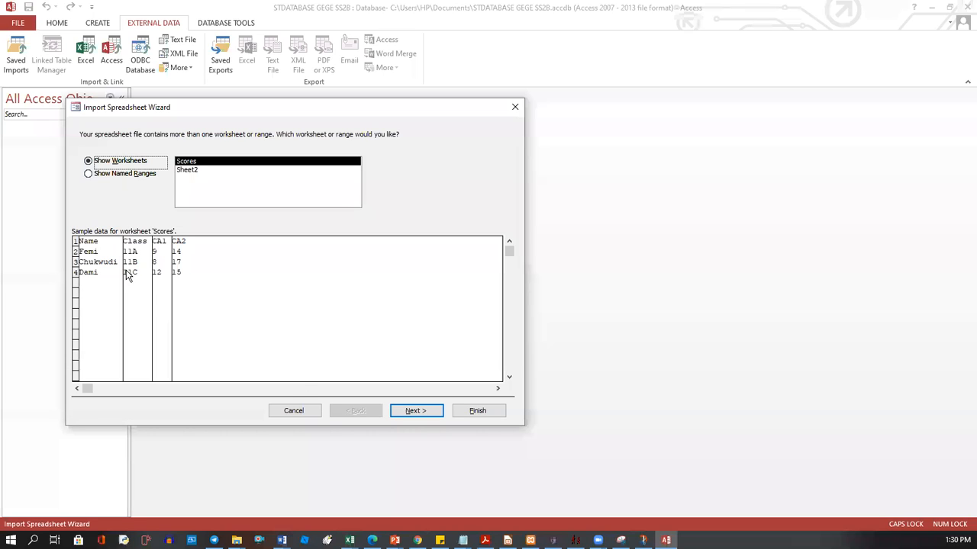
Accept the Scores worksheet and use its first row as column headings
{"action": "left_click", "coordinate": [412, 410]}
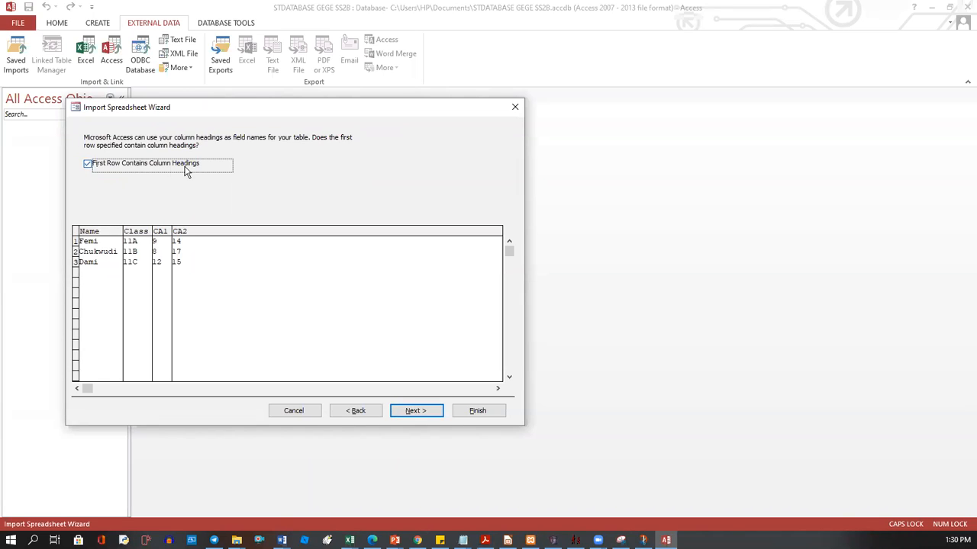
{"action": "left_click", "coordinate": [87, 166]}
{"action": "left_click", "coordinate": [88, 166]}
{"action": "left_click", "coordinate": [88, 166]}
{"action": "left_click", "coordinate": [428, 410]}
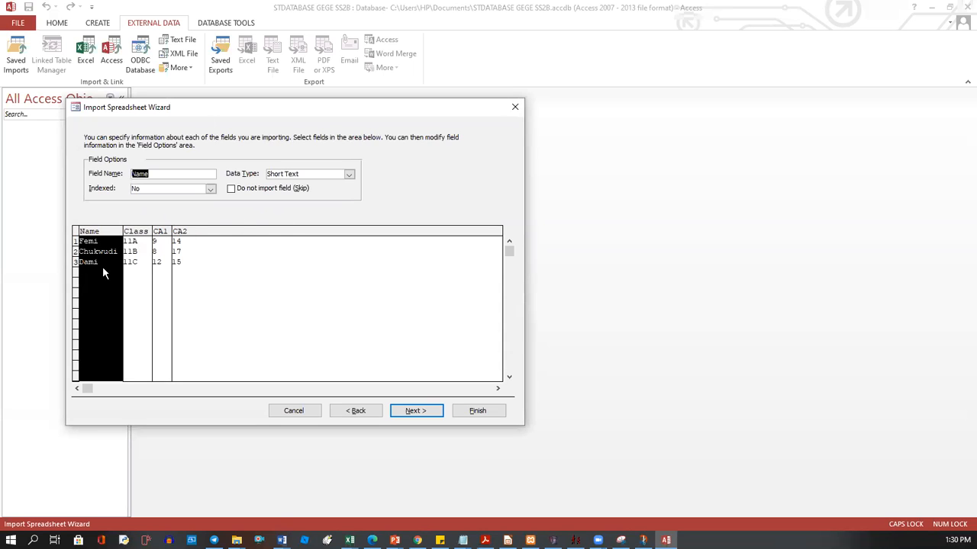
Review the available data types for the Name and Class fields, keeping both as Short Text
{"action": "left_click", "coordinate": [93, 231]}
{"action": "left_click", "coordinate": [349, 176]}
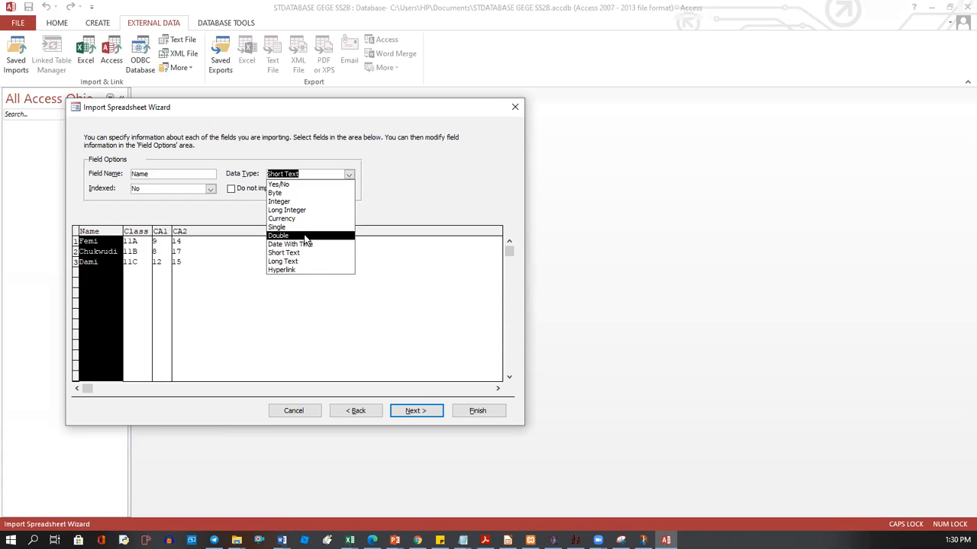
{"action": "left_click", "coordinate": [380, 163]}
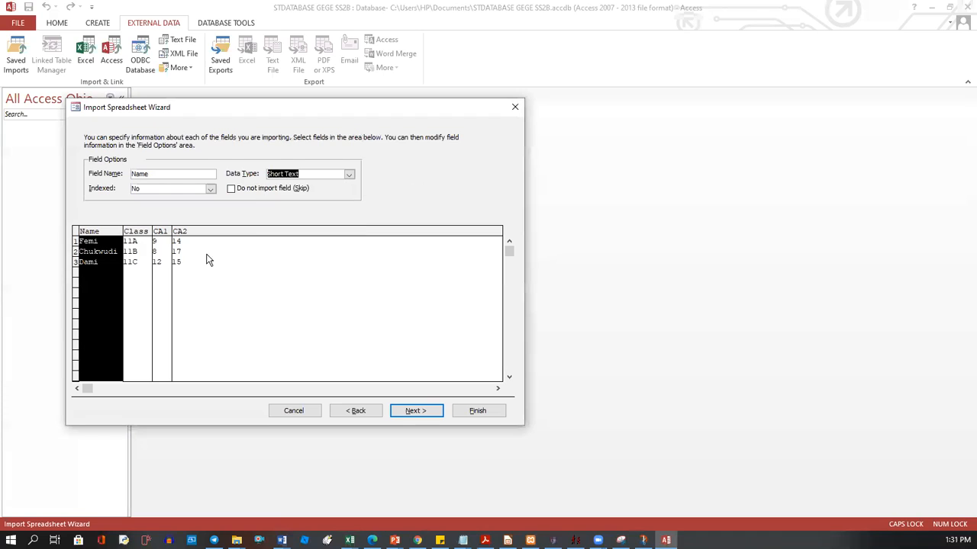
{"action": "left_click", "coordinate": [141, 236]}
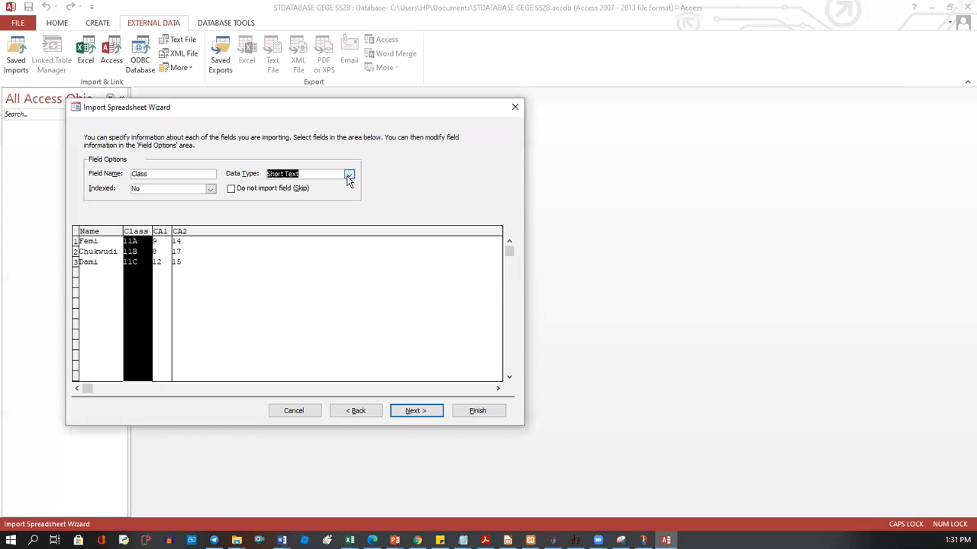
{"action": "left_click", "coordinate": [348, 177]}
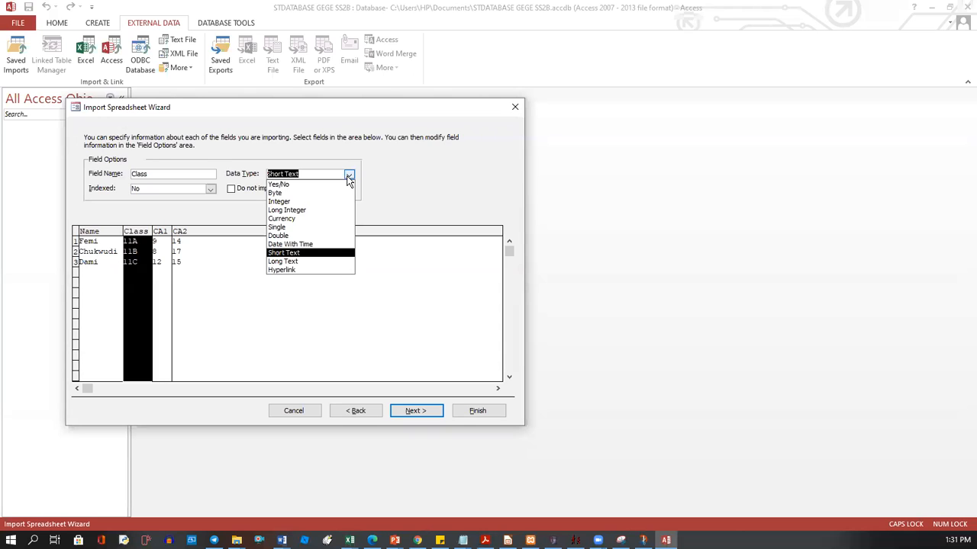
{"action": "left_click", "coordinate": [348, 178]}
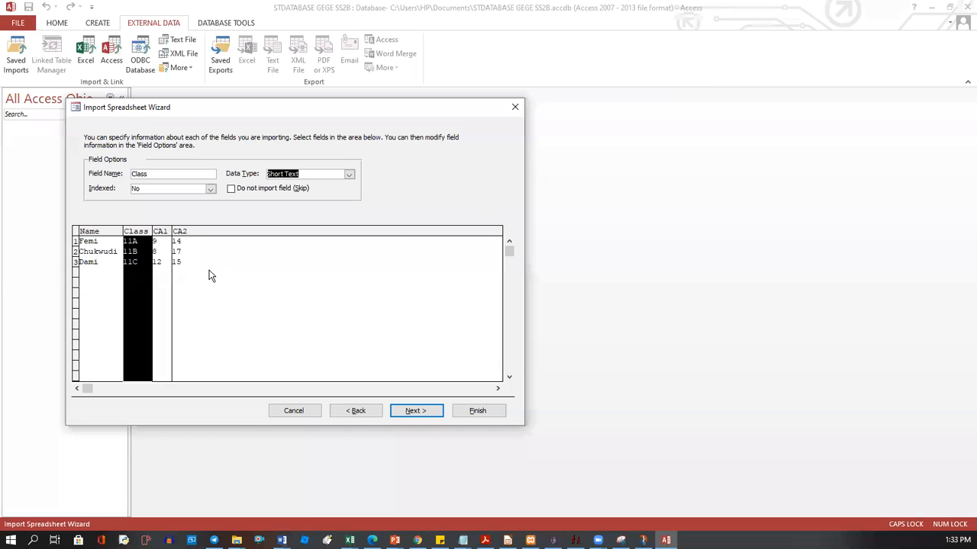
{"action": "left_click", "coordinate": [179, 262]}
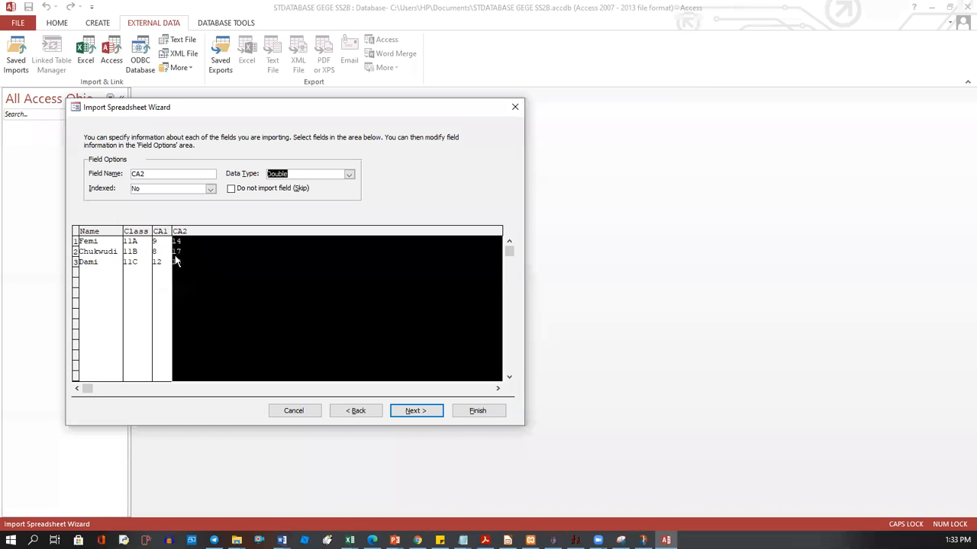
{"action": "left_click", "coordinate": [140, 235]}
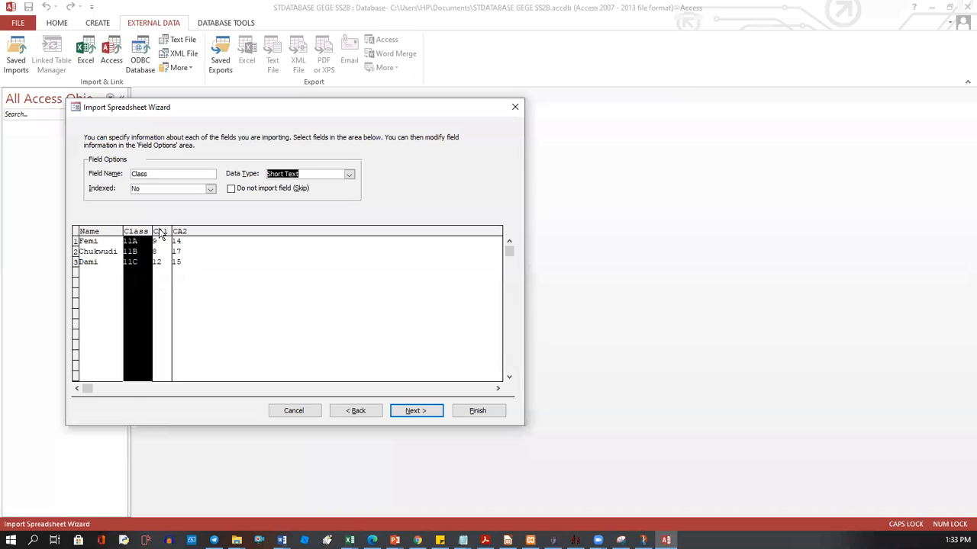
Set the data type of the CA1 and CA2 fields to Integer and accept the field options
{"action": "left_click", "coordinate": [161, 236]}
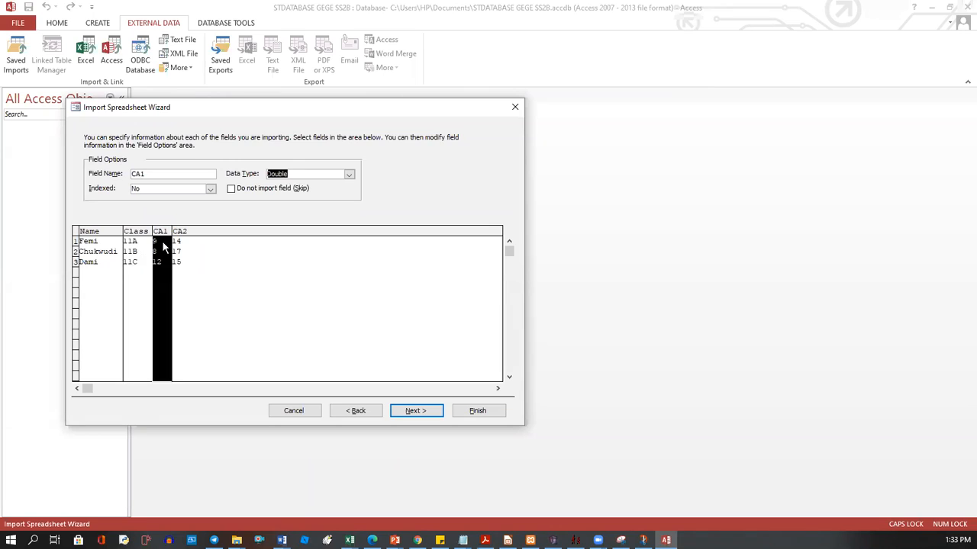
{"action": "left_click", "coordinate": [348, 174]}
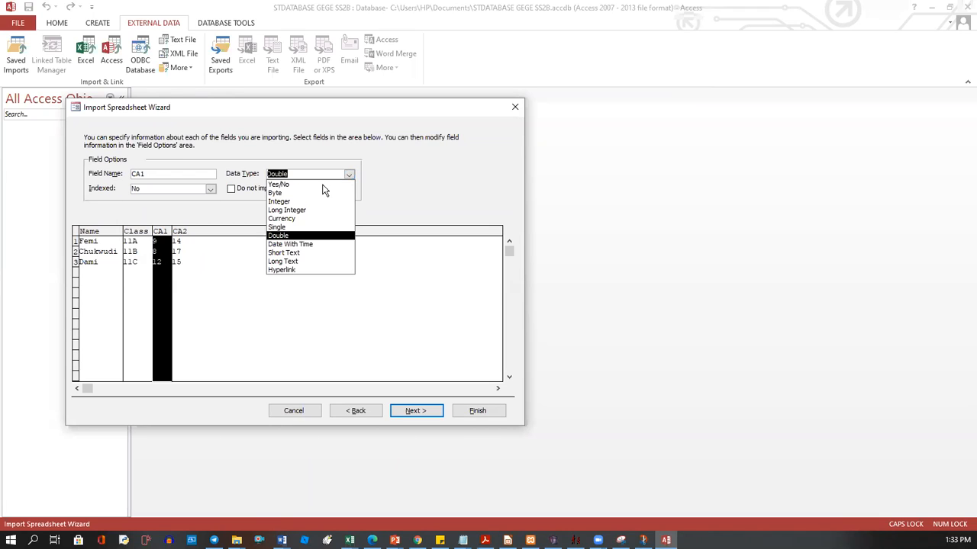
{"action": "left_click", "coordinate": [293, 202]}
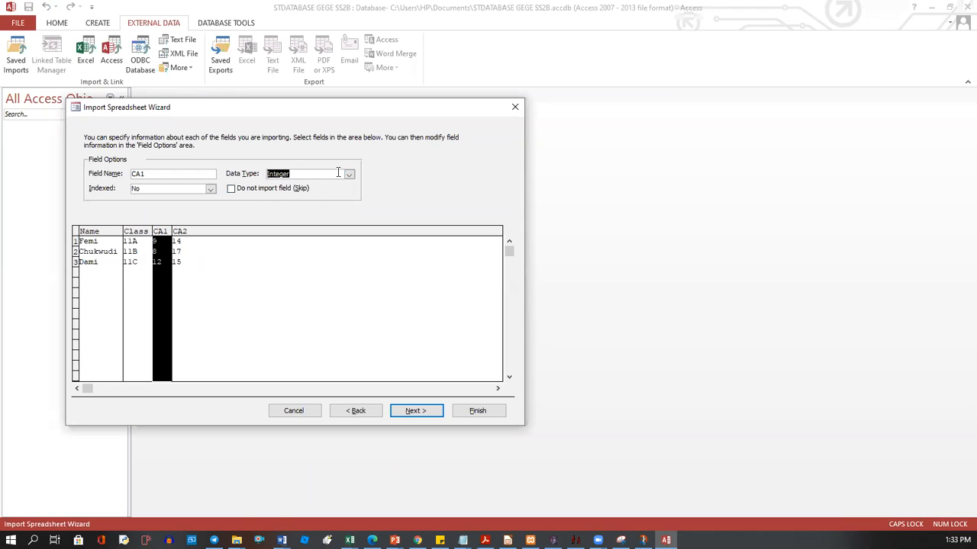
{"action": "left_click", "coordinate": [181, 238]}
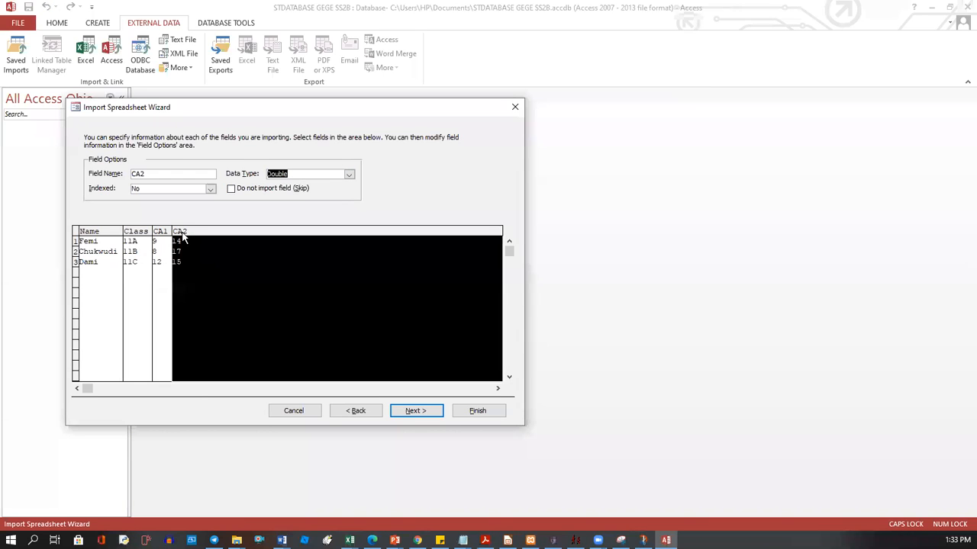
{"action": "left_click", "coordinate": [348, 174]}
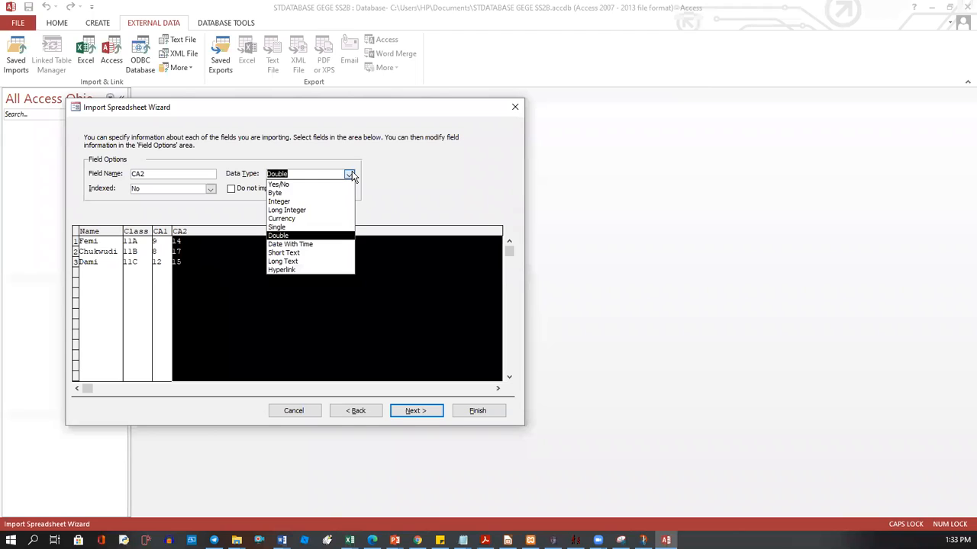
{"action": "left_click", "coordinate": [290, 202]}
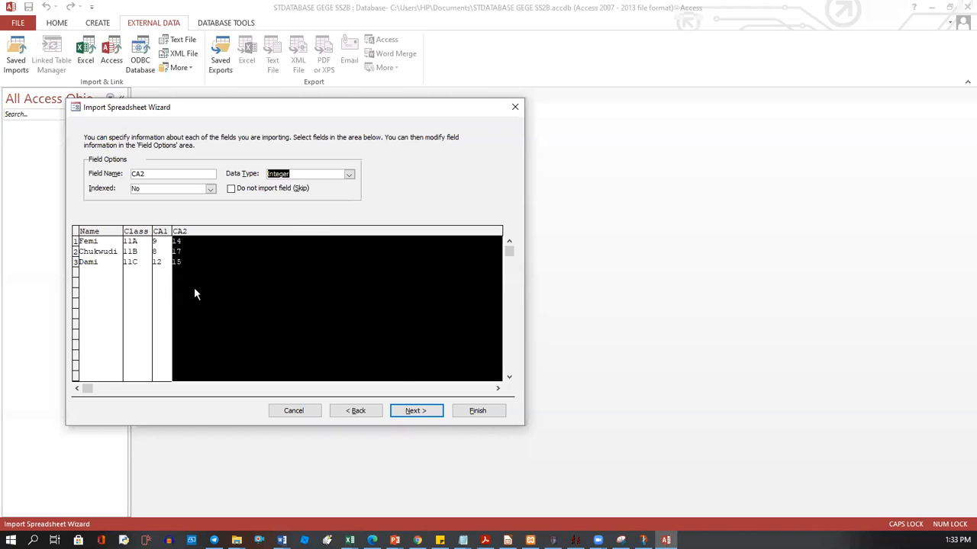
{"action": "left_click", "coordinate": [418, 412]}
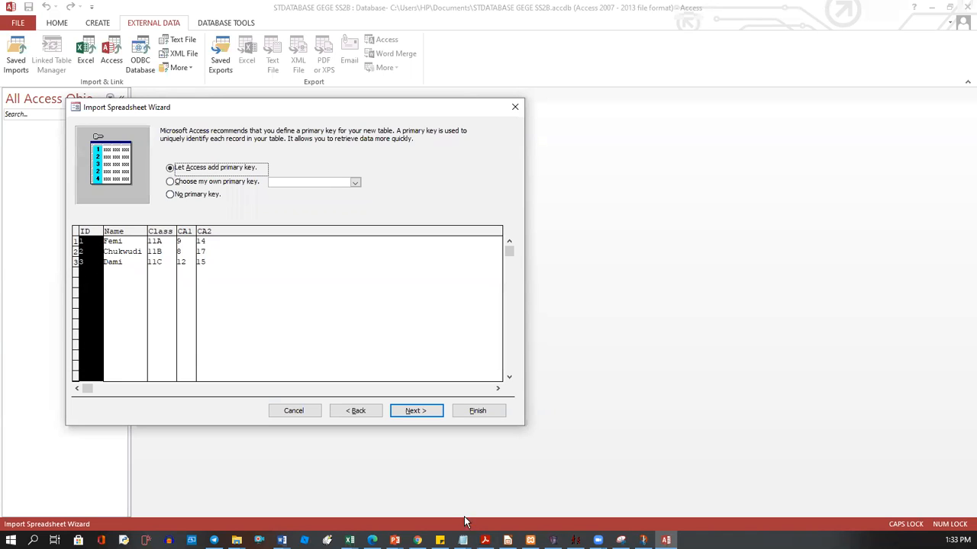
Examine the Name column of the Scores sheet in Excel and return to the Access import wizard
{"action": "left_click", "coordinate": [350, 540]}
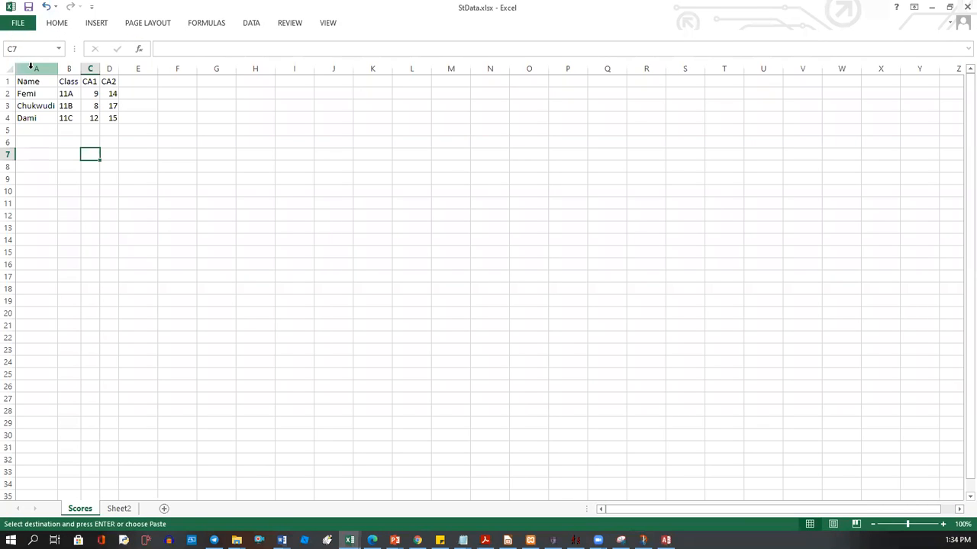
{"action": "left_click", "coordinate": [29, 67]}
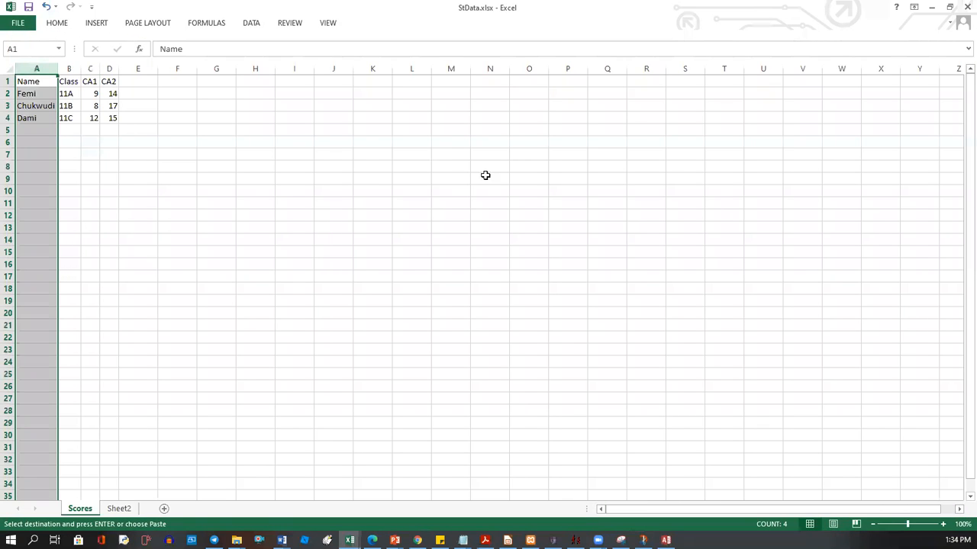
{"action": "left_click", "coordinate": [932, 9]}
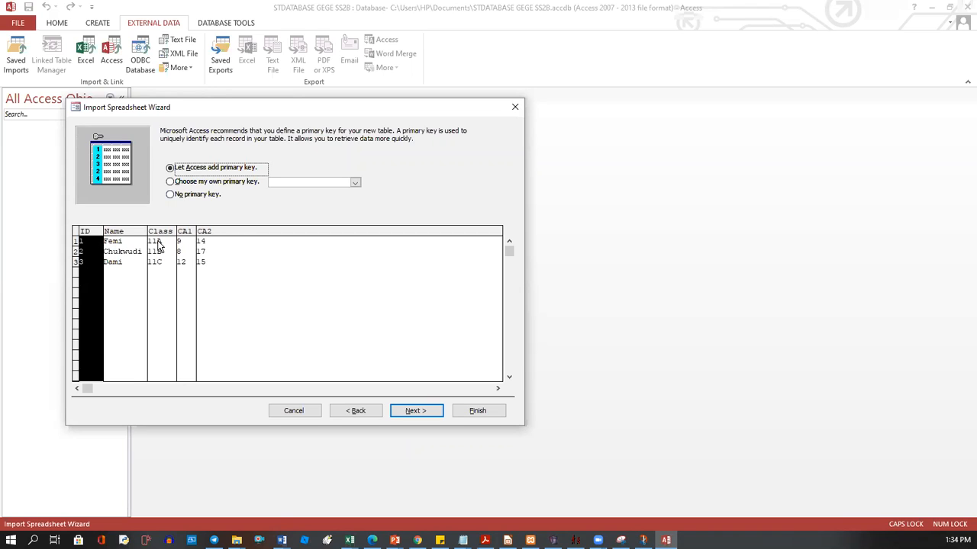
Review the fields offered as a custom primary key, but let Access add the primary key
{"action": "left_click", "coordinate": [356, 183]}
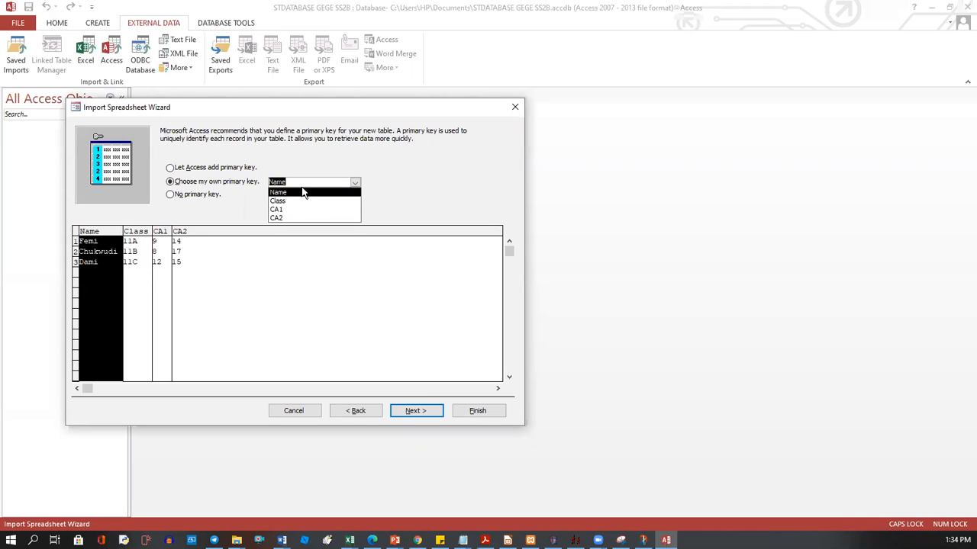
{"action": "left_click", "coordinate": [459, 164]}
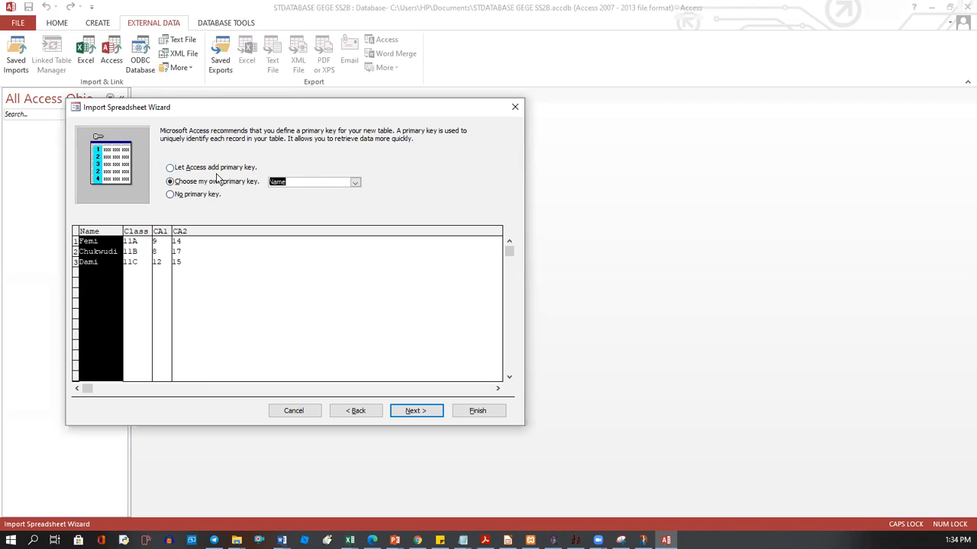
{"action": "left_click", "coordinate": [170, 168]}
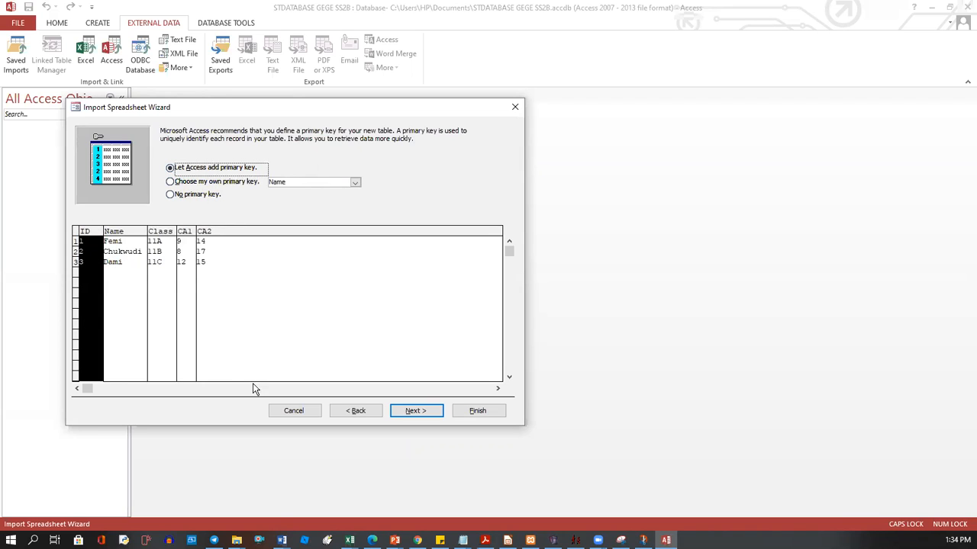
{"action": "left_click", "coordinate": [415, 411]}
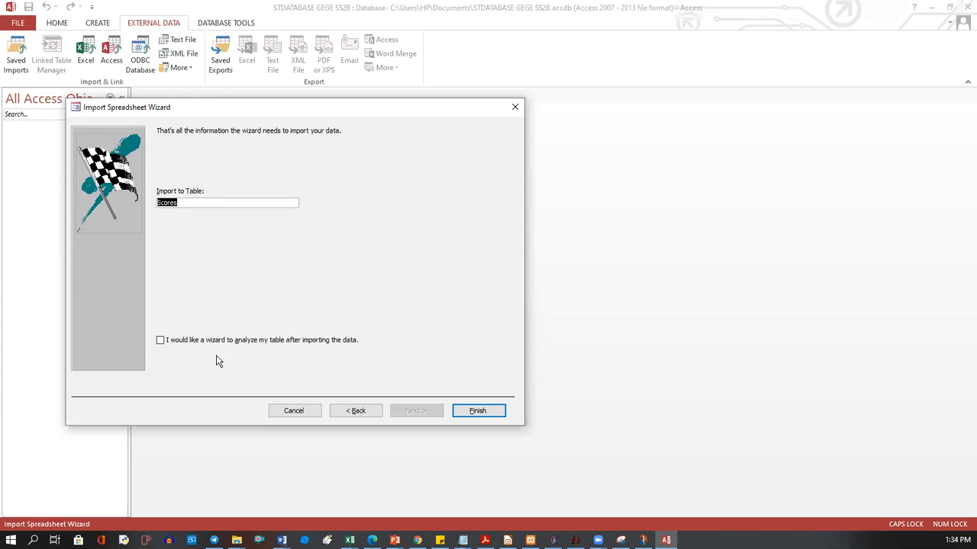
Finish the import into a table named Scores without saving the import steps, and open the table
{"action": "left_click", "coordinate": [477, 412]}
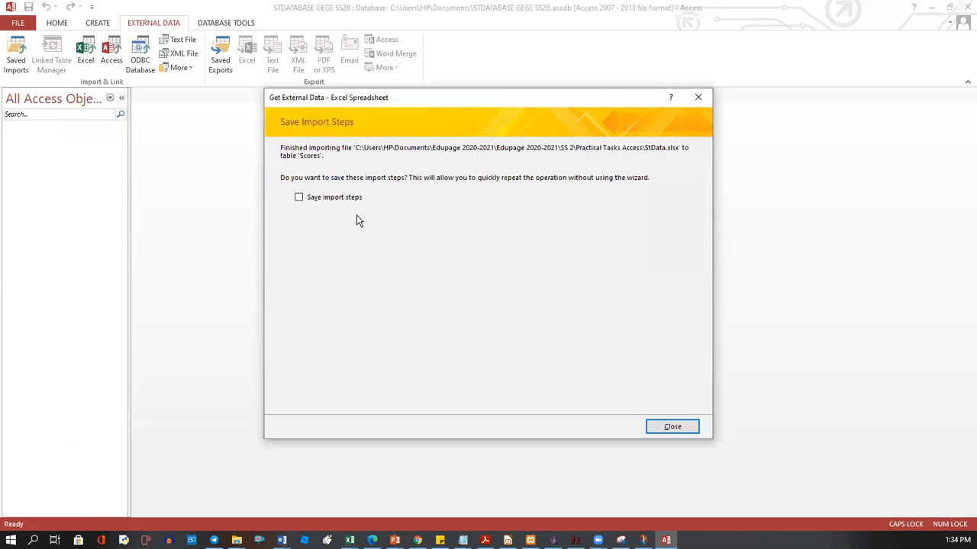
{"action": "left_click", "coordinate": [664, 427]}
{"action": "left_click", "coordinate": [44, 144]}
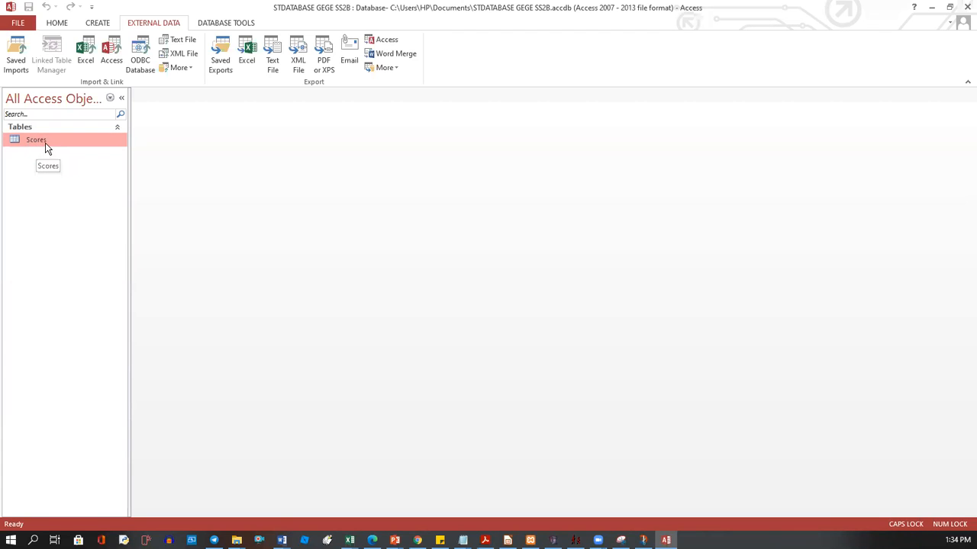
{"action": "double_click", "coordinate": [43, 139]}
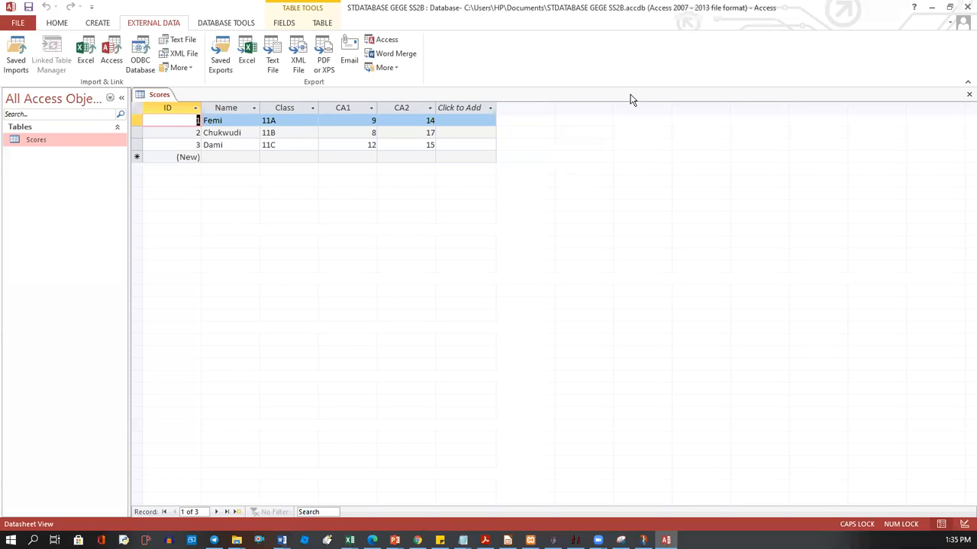
Search Windows for SNIP and open the Snipping Tool over the Scores table
{"action": "key", "text": "alt+Tab"}
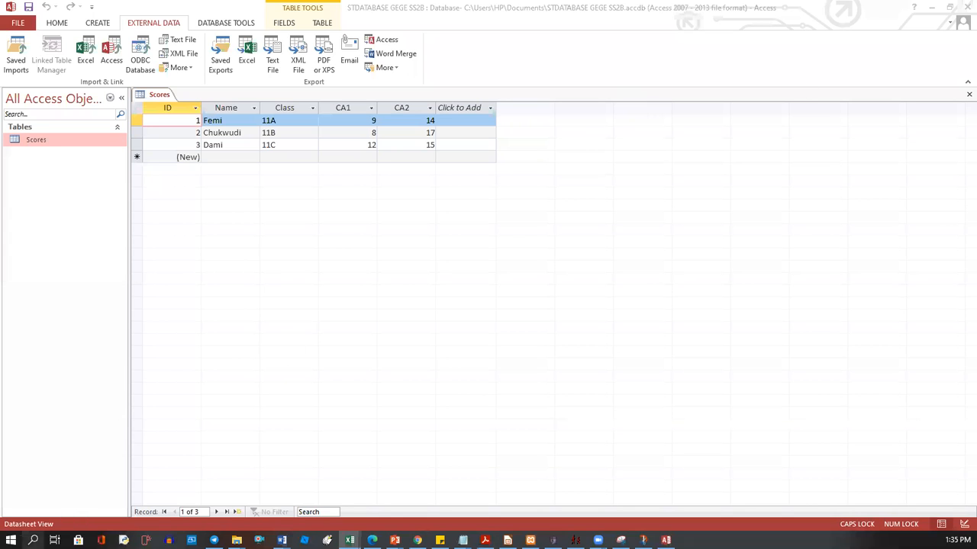
{"action": "left_click", "coordinate": [32, 541]}
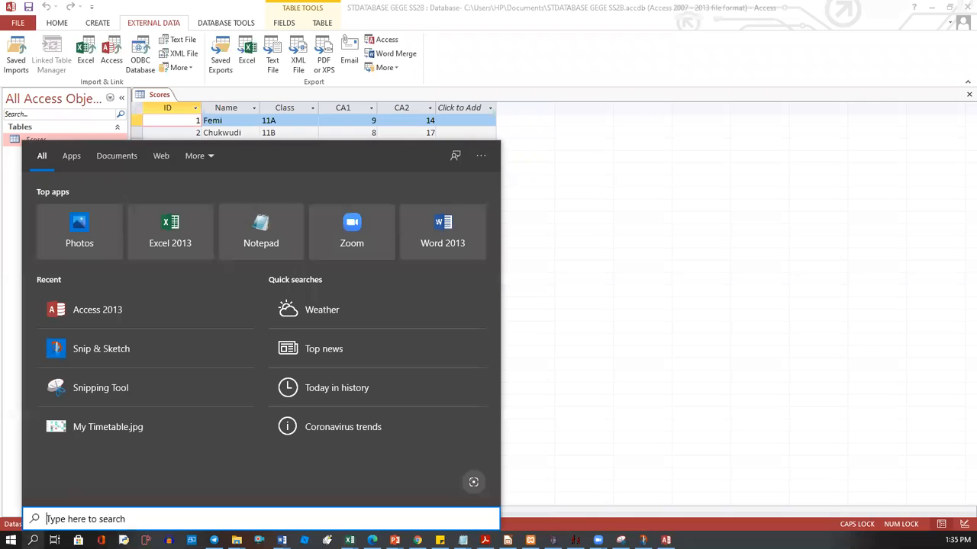
{"action": "type", "text": "SNIP"}
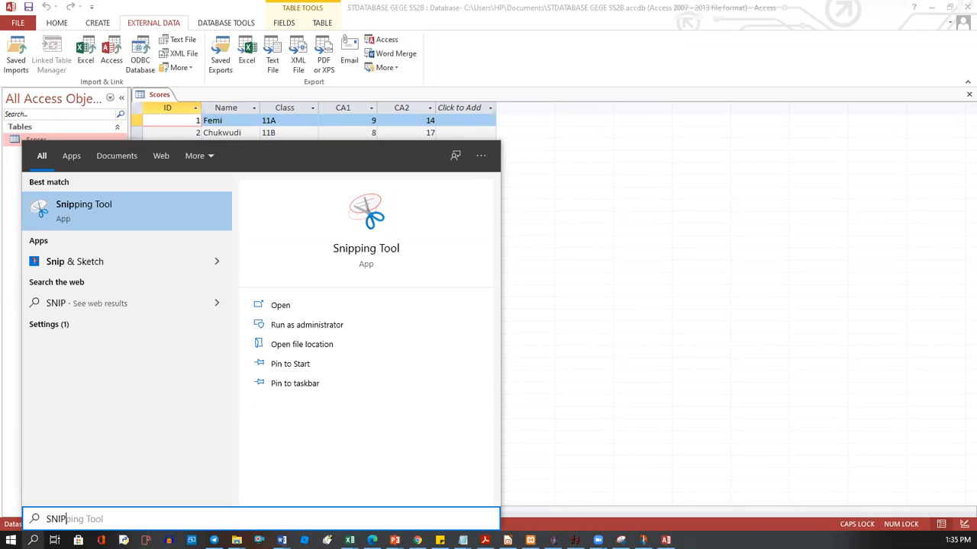
{"action": "left_click", "coordinate": [80, 208]}
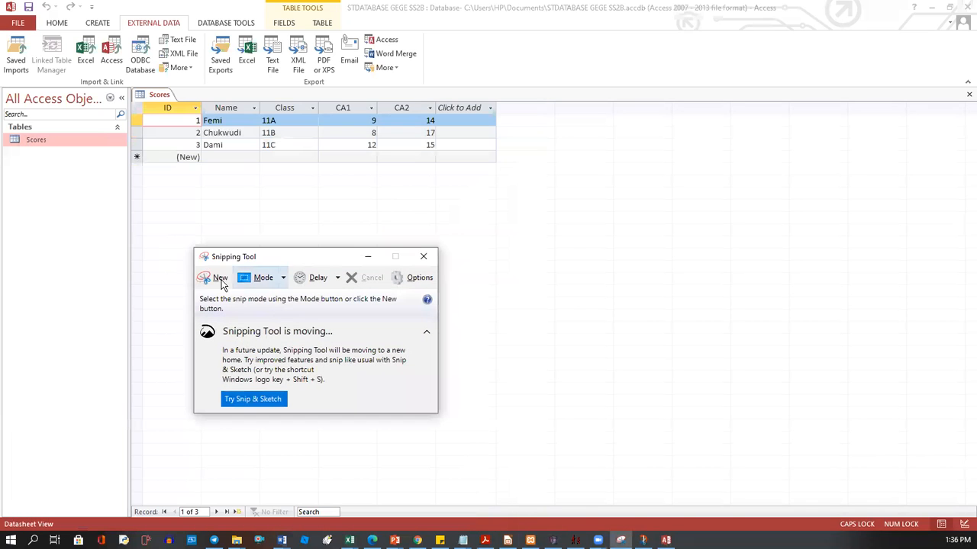
Take a new snip of the Access window showing the Scores table, keeping the Snipping Tool window clear of the records
{"action": "left_click", "coordinate": [214, 279]}
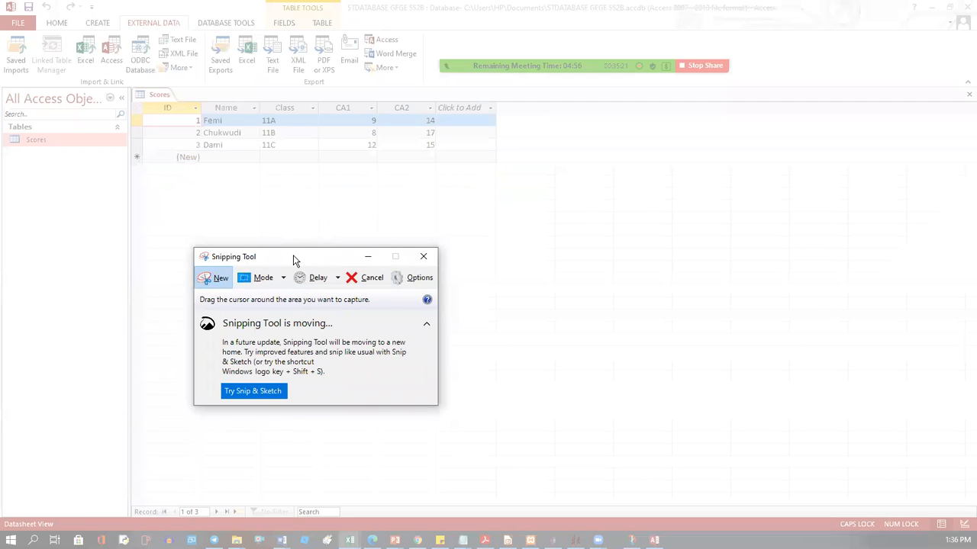
{"action": "left_click_drag", "start_coordinate": [293, 255], "coordinate": [169, 363]}
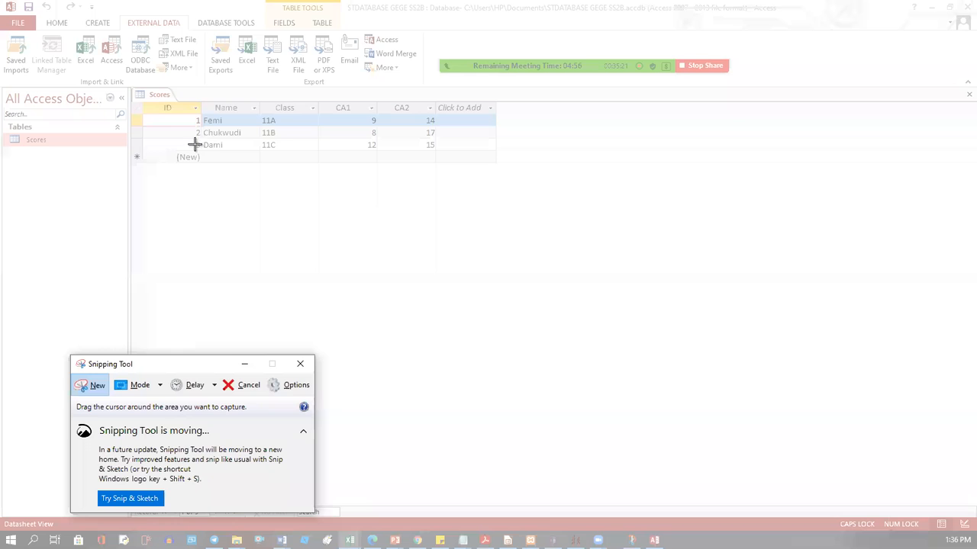
{"action": "left_click_drag", "start_coordinate": [2, 2], "coordinate": [869, 499]}
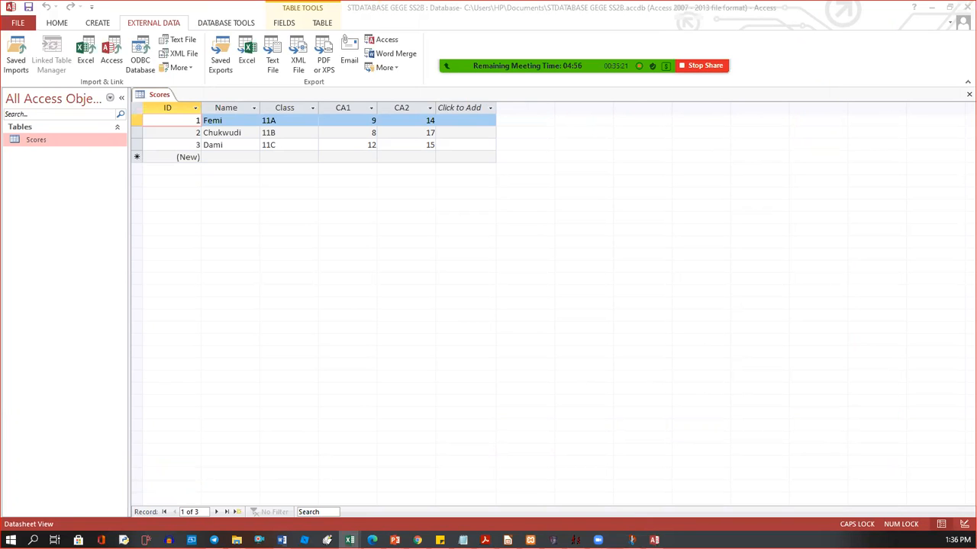
{"action": "left_click", "coordinate": [596, 316]}
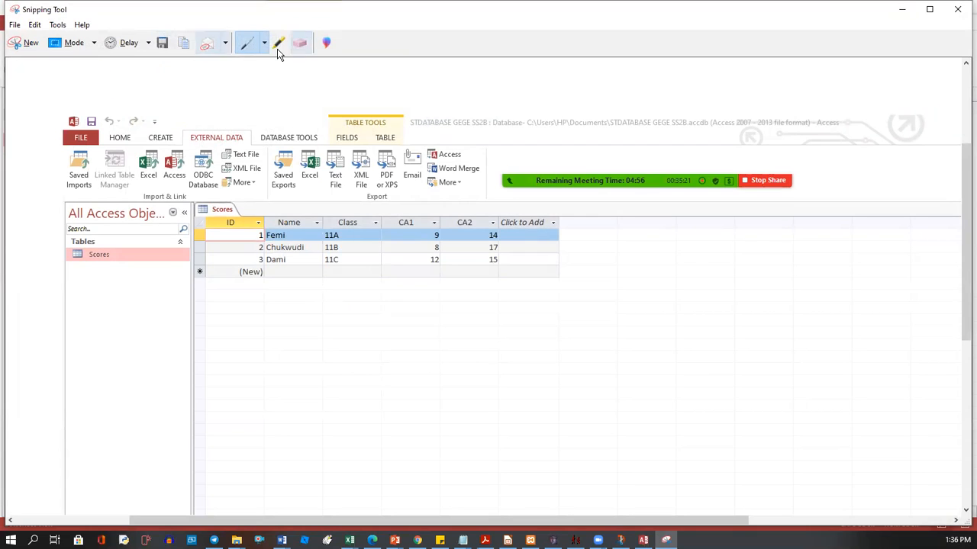
Start saving the snip as a new file and choose the Desktop as its location
{"action": "double_click", "coordinate": [682, 20]}
{"action": "left_click", "coordinate": [62, 51]}
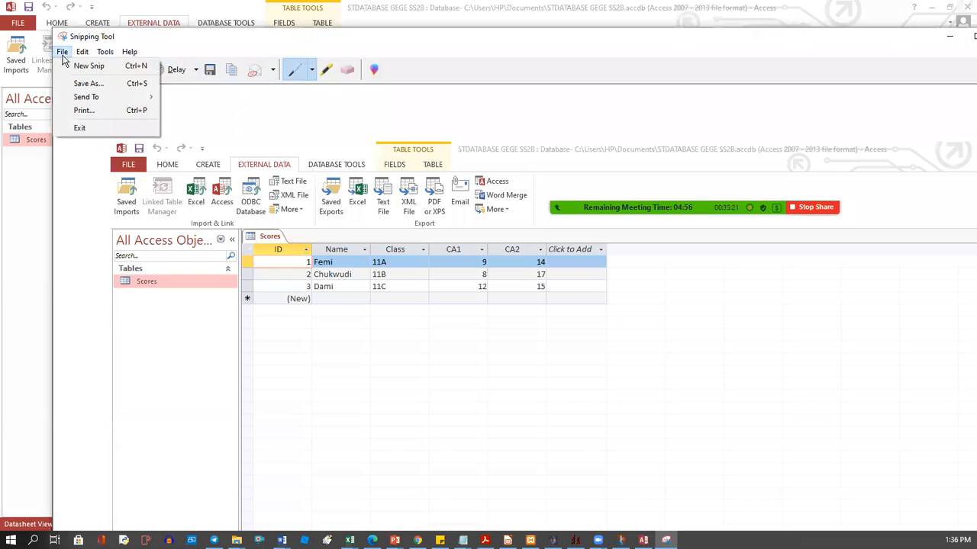
{"action": "left_click", "coordinate": [90, 84]}
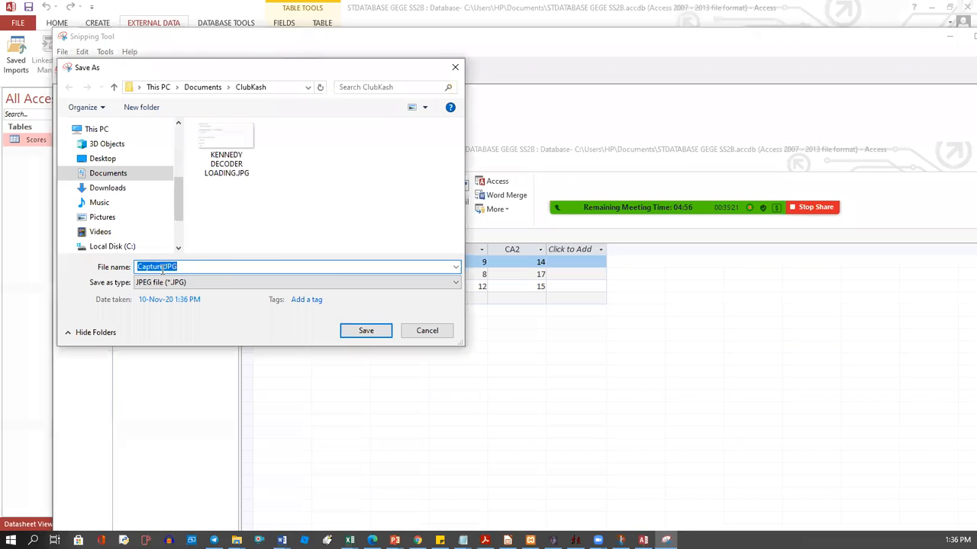
{"action": "left_click", "coordinate": [99, 158]}
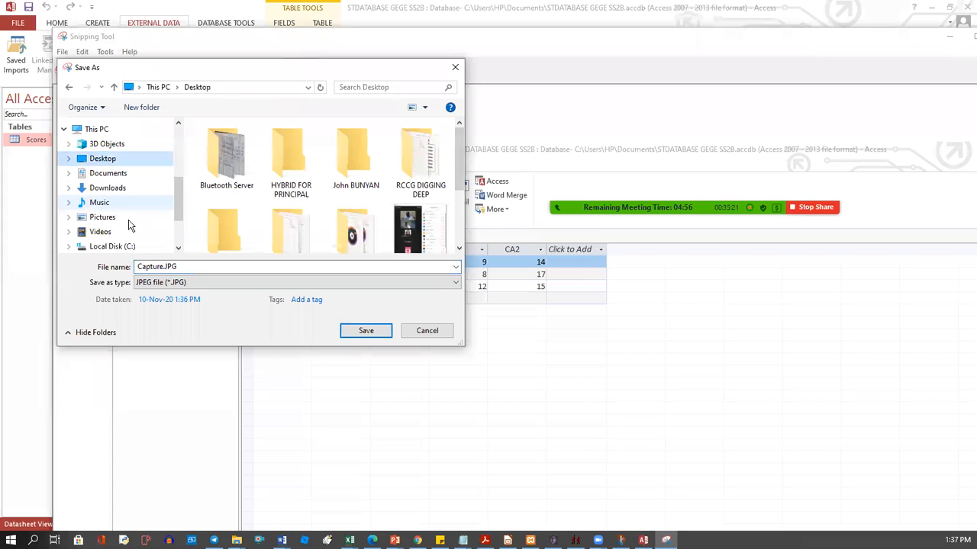
Name the snip STDATABASE GEGE 2C 1.JPG and save it as a JPEG file
{"action": "double_click", "coordinate": [160, 267]}
{"action": "left_click", "coordinate": [158, 267]}
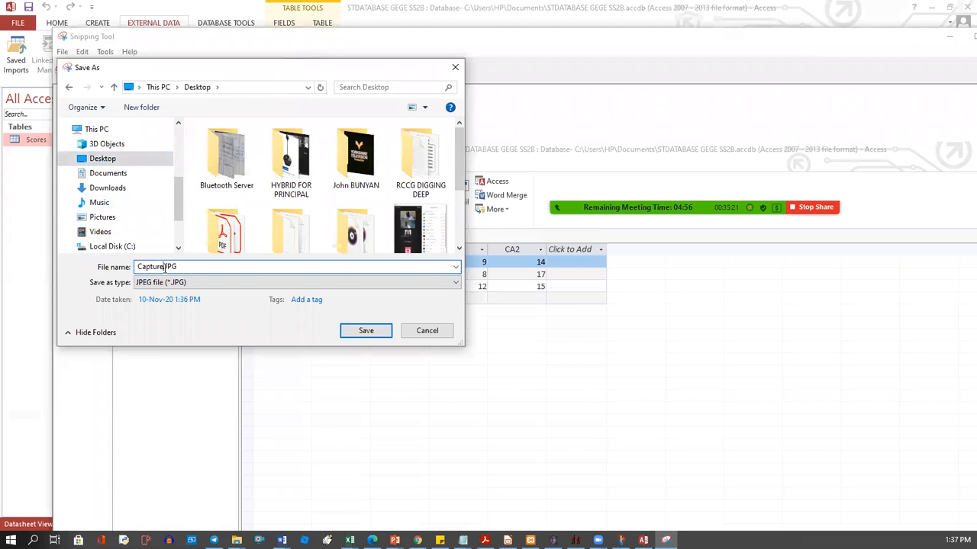
{"action": "key", "text": "BackSpace"}
{"action": "key", "text": "BackSpace"}
{"action": "key", "text": "BackSpace"}
{"action": "key", "text": "BackSpace"}
{"action": "key", "text": "BackSpace"}
{"action": "key", "text": "BackSpace"}
{"action": "key", "text": "BackSpace"}
{"action": "type", "text": "STDATABASE 2C.JP"}
{"action": "type", "text": "GEGE"}
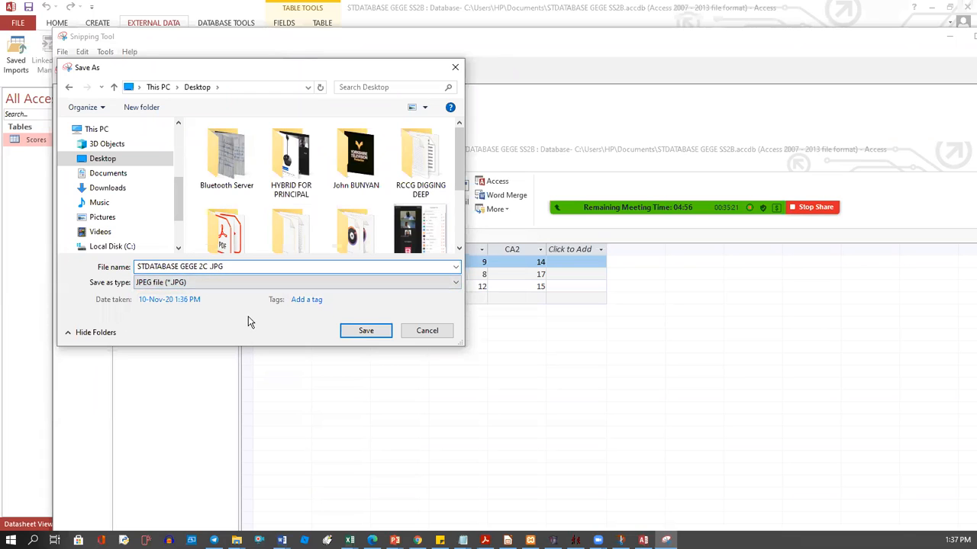
{"action": "type", "text": "1"}
{"action": "left_click", "coordinate": [365, 332]}
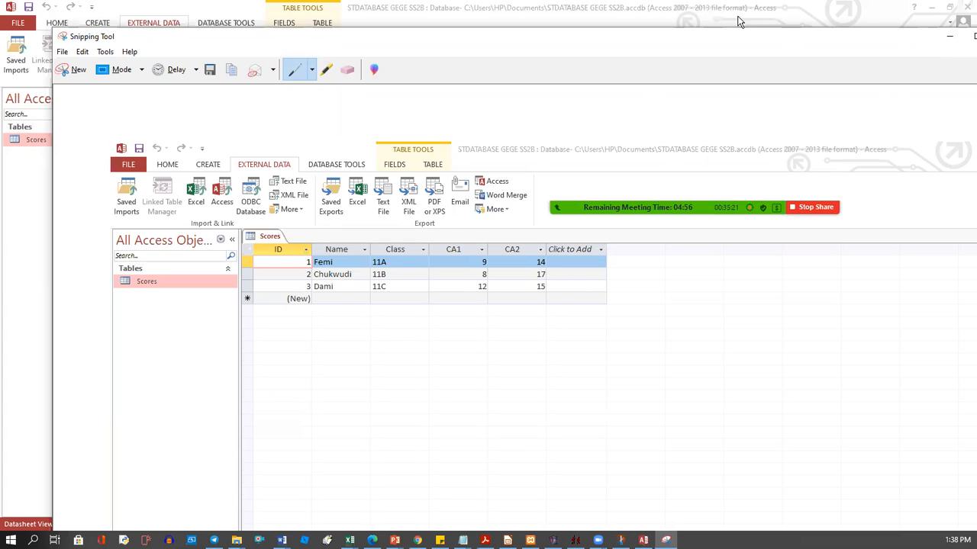
{"action": "left_click_drag", "start_coordinate": [870, 34], "coordinate": [847, 17]}
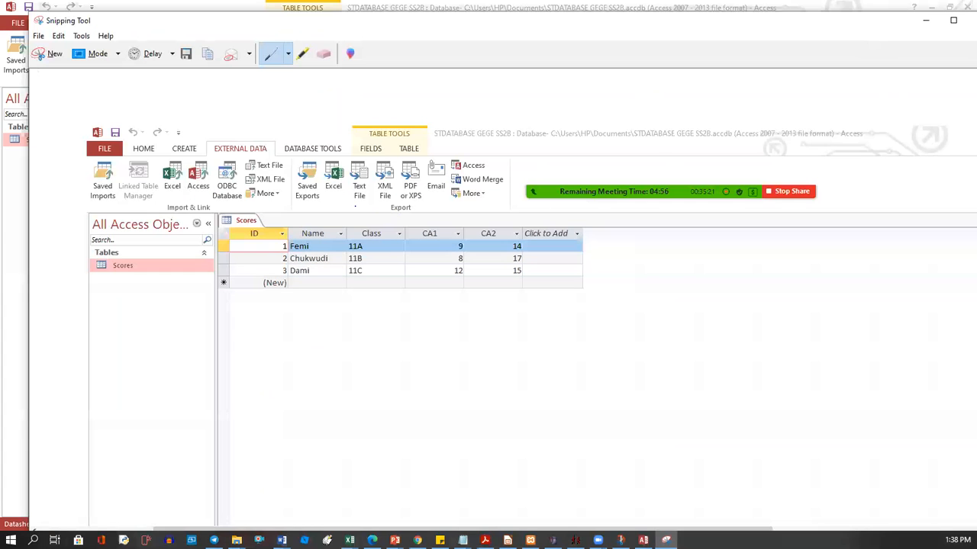